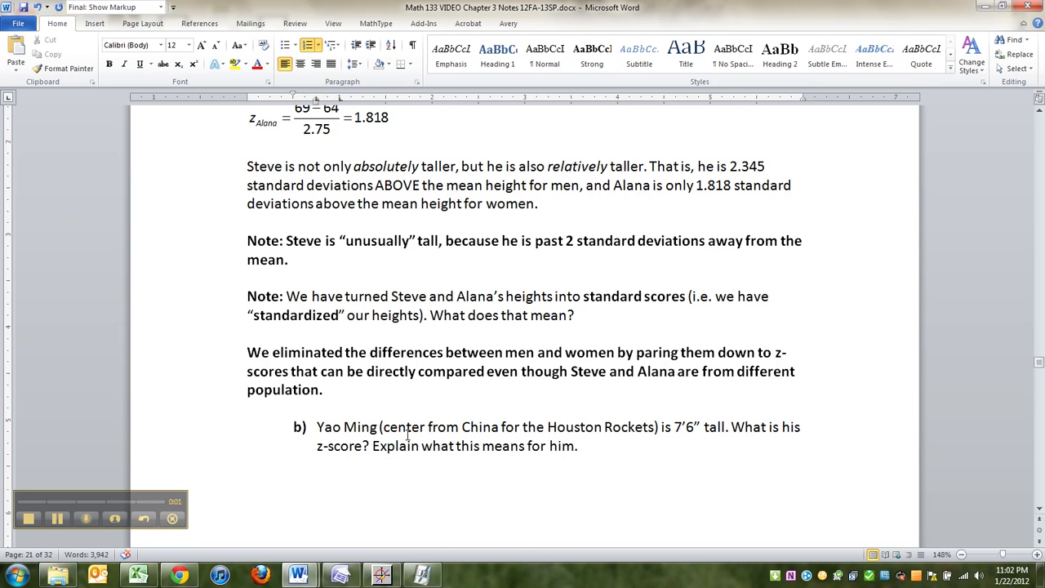
Scroll the notes and place the cursor in the space under question b).
{"action": "scroll", "coordinate": [406, 437], "scroll_direction": "down", "scroll_amount": 3}
{"action": "scroll", "coordinate": [379, 431], "scroll_direction": "down", "scroll_amount": 1}
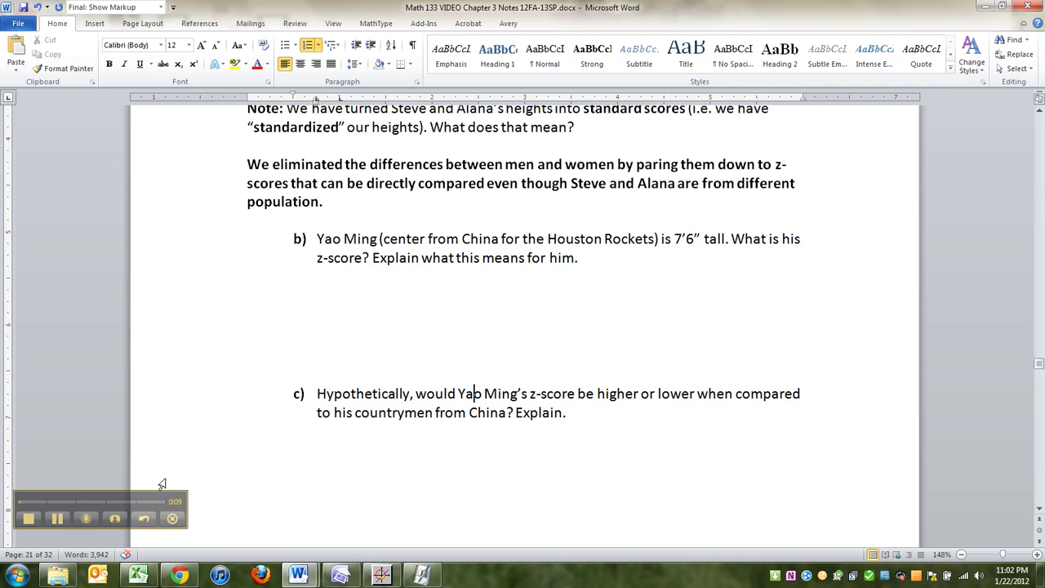
{"action": "left_click", "coordinate": [357, 299]}
Insert a new column C in the z-score workbook and fill the men's mean, st. dev. and height into it.
{"action": "left_click", "coordinate": [138, 574]}
{"action": "left_click", "coordinate": [192, 300]}
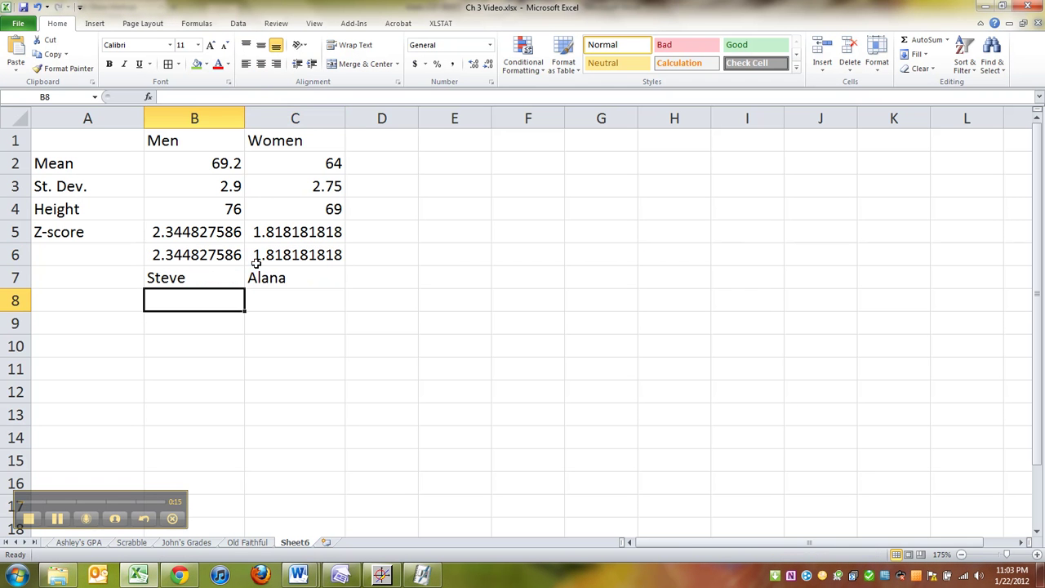
{"action": "right_click", "coordinate": [271, 119]}
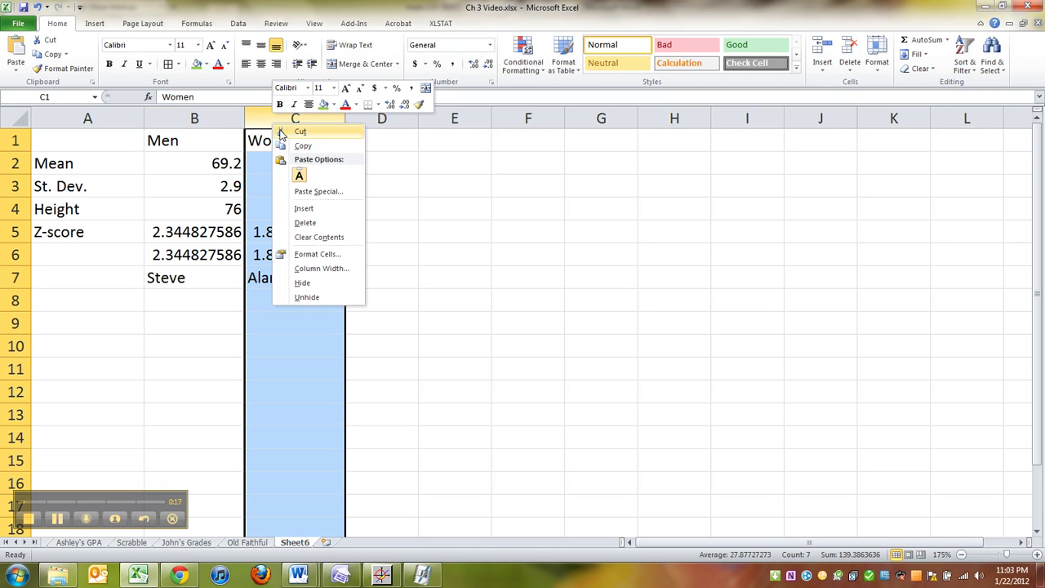
{"action": "left_click", "coordinate": [302, 209]}
{"action": "left_click", "coordinate": [274, 142]}
{"action": "left_click_drag", "start_coordinate": [211, 155], "coordinate": [324, 213]}
Replace the height in C4 with =7*12+6, giving Yao Ming's 90 inches.
{"action": "left_click", "coordinate": [295, 211]}
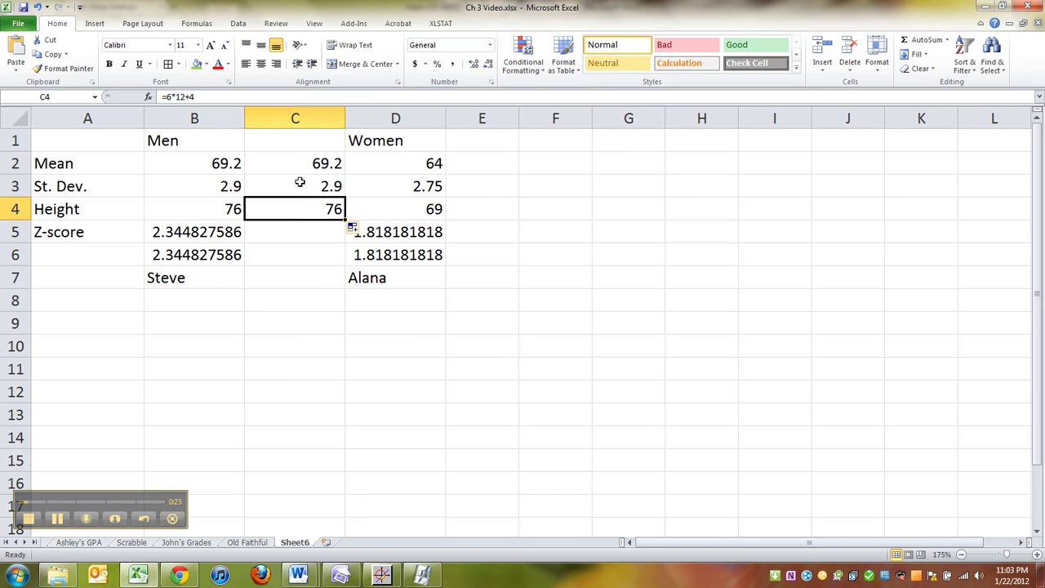
{"action": "left_click", "coordinate": [232, 97]}
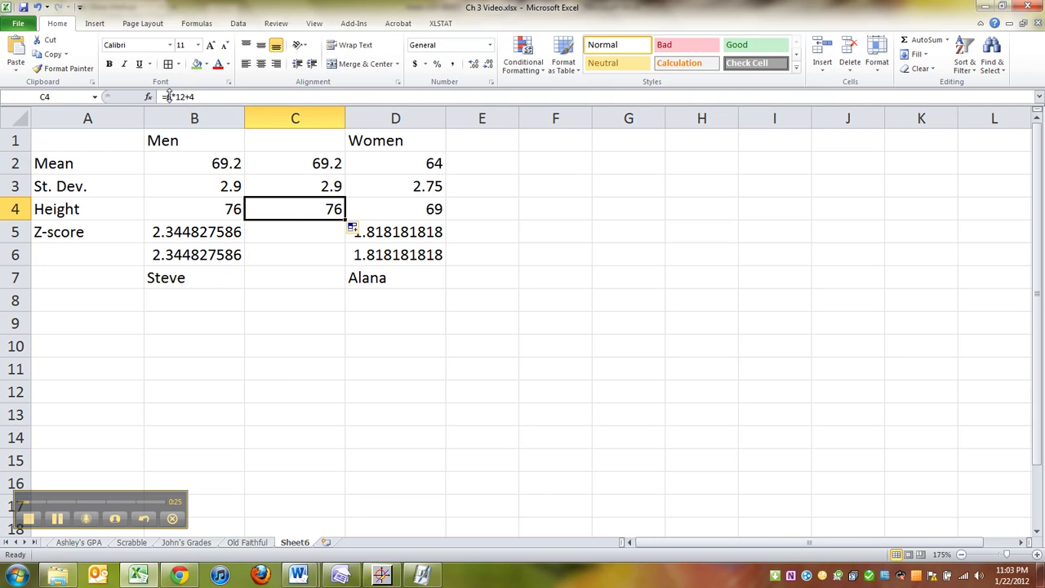
{"action": "left_click_drag", "start_coordinate": [164, 97], "coordinate": [232, 96]}
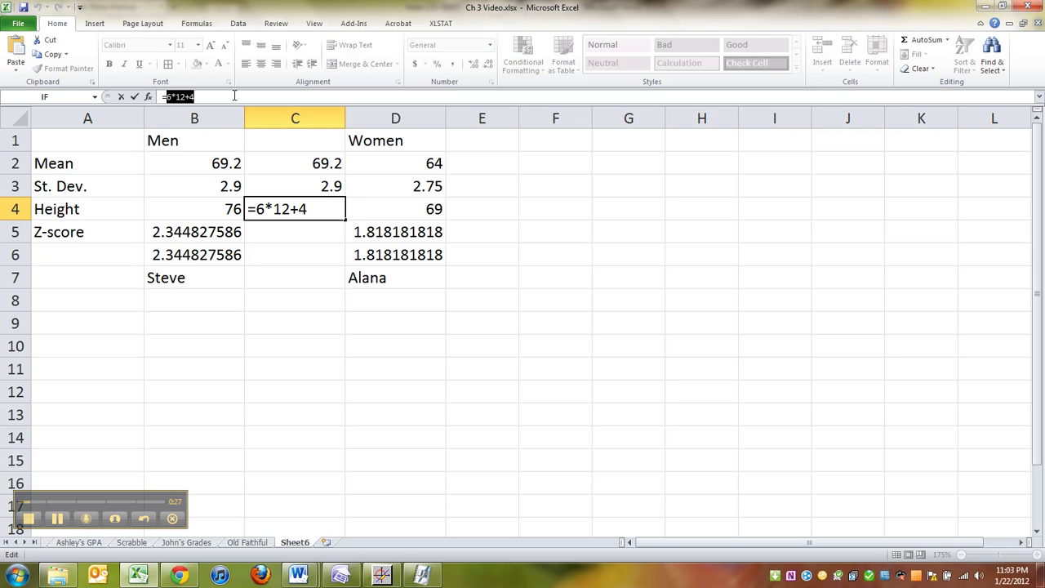
{"action": "type", "text": "7*12"}
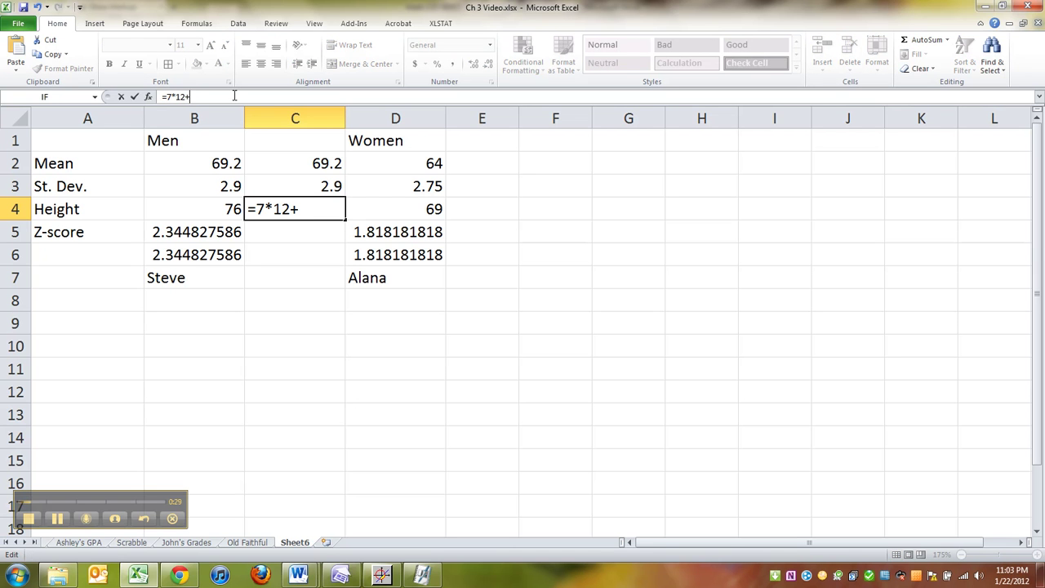
{"action": "type", "text": "+6"}
{"action": "key", "text": "Return"}
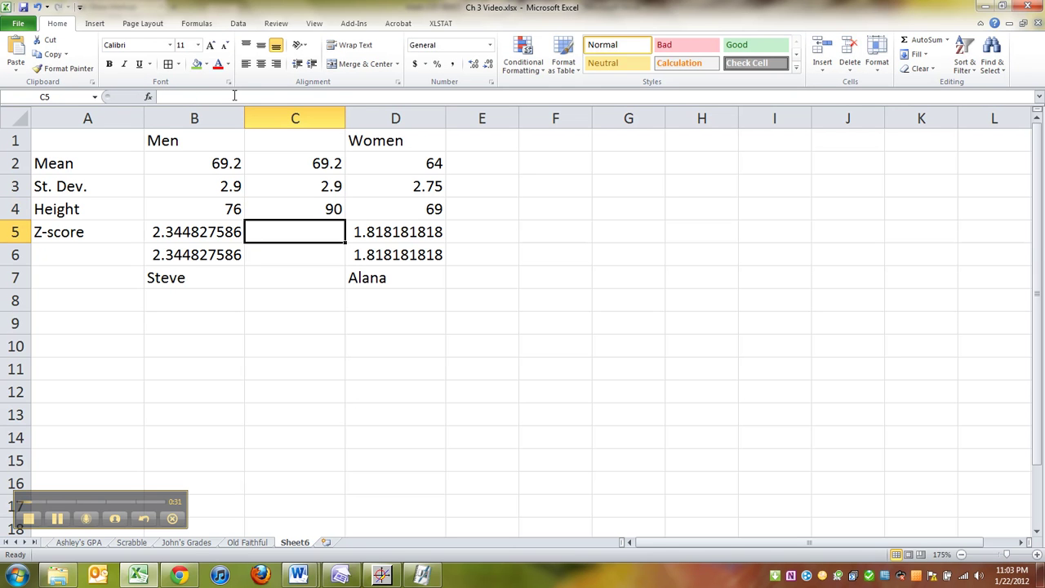
Extend the z-score and STANDARDIZE formulas from B5:B6 into C5:C6.
{"action": "left_click", "coordinate": [990, 6]}
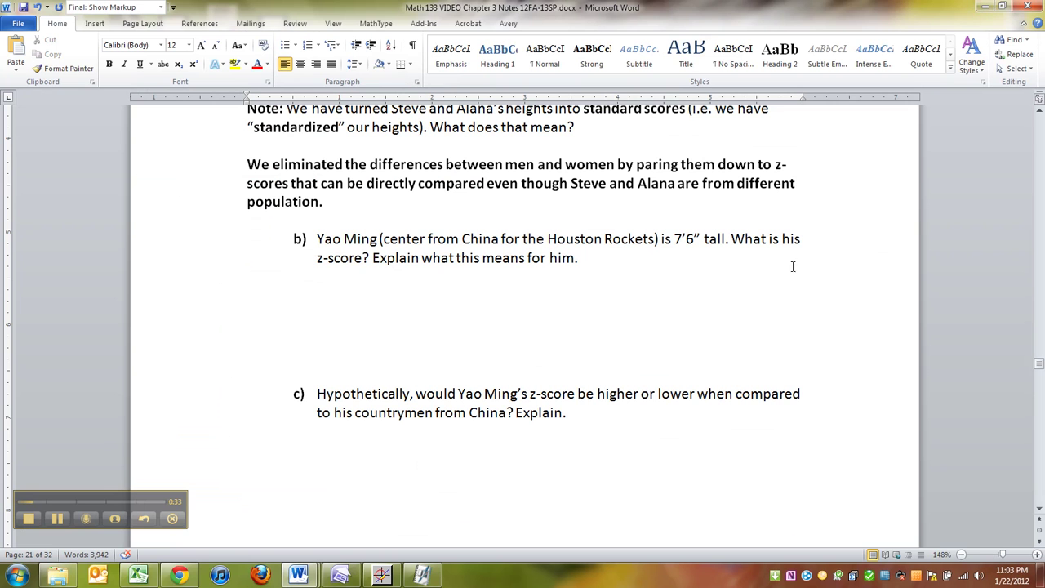
{"action": "left_click", "coordinate": [138, 575]}
{"action": "left_click", "coordinate": [196, 234]}
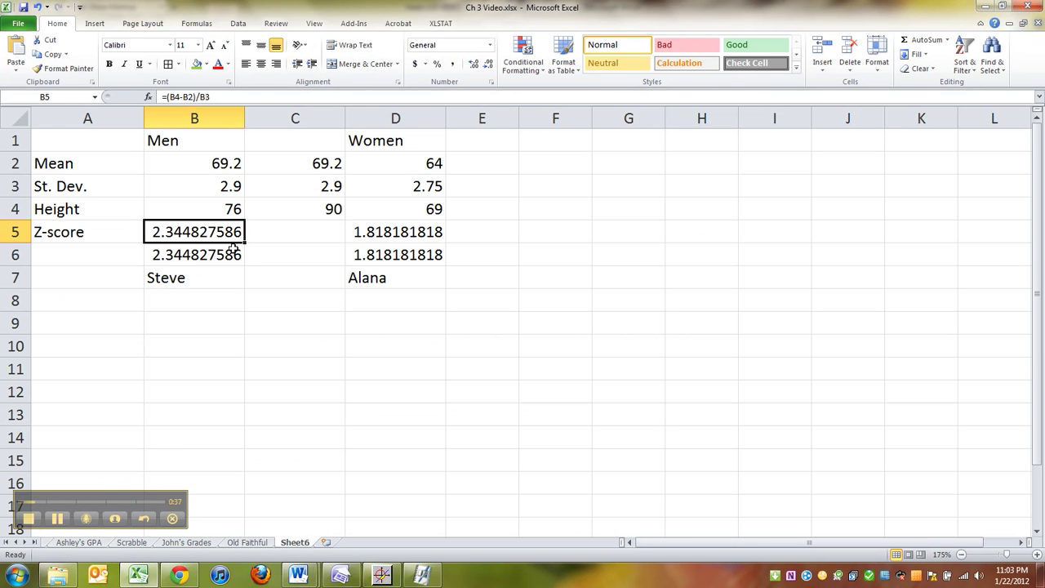
{"action": "left_click", "coordinate": [237, 253]}
{"action": "left_click_drag", "start_coordinate": [243, 262], "coordinate": [296, 270]}
{"action": "left_click", "coordinate": [292, 258]}
{"action": "left_click", "coordinate": [231, 234]}
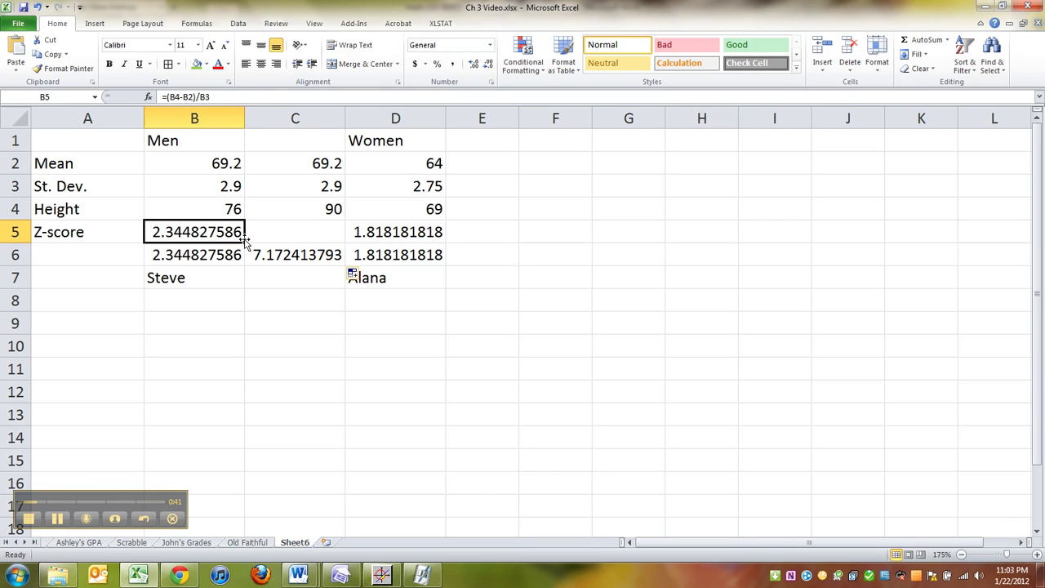
{"action": "left_click_drag", "start_coordinate": [244, 243], "coordinate": [304, 236]}
Label C7 'Yao Ming' and highlight his z-score of 7.172413793.
{"action": "left_click", "coordinate": [274, 273]}
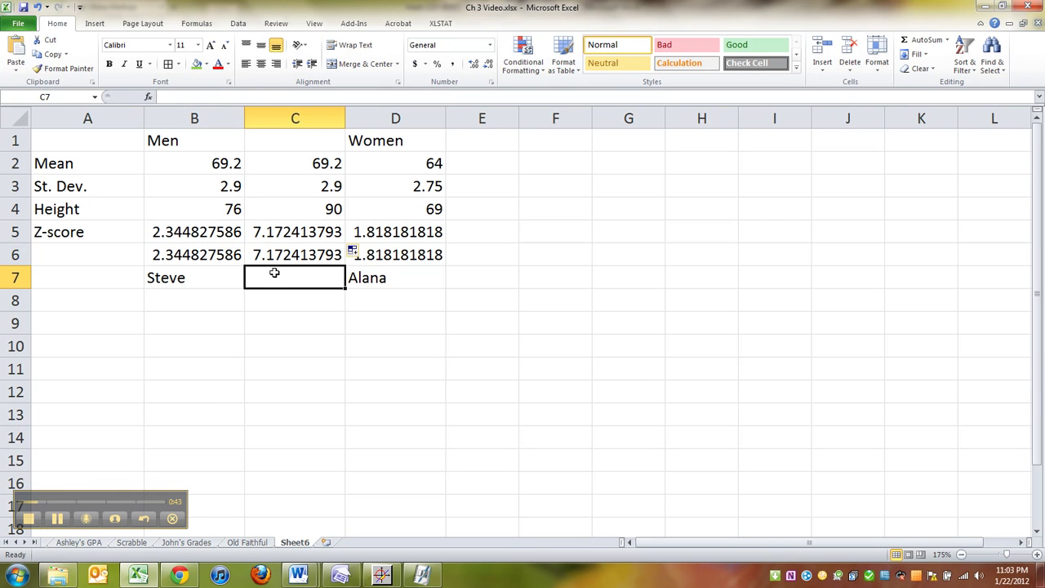
{"action": "type", "text": "Yao Ming"}
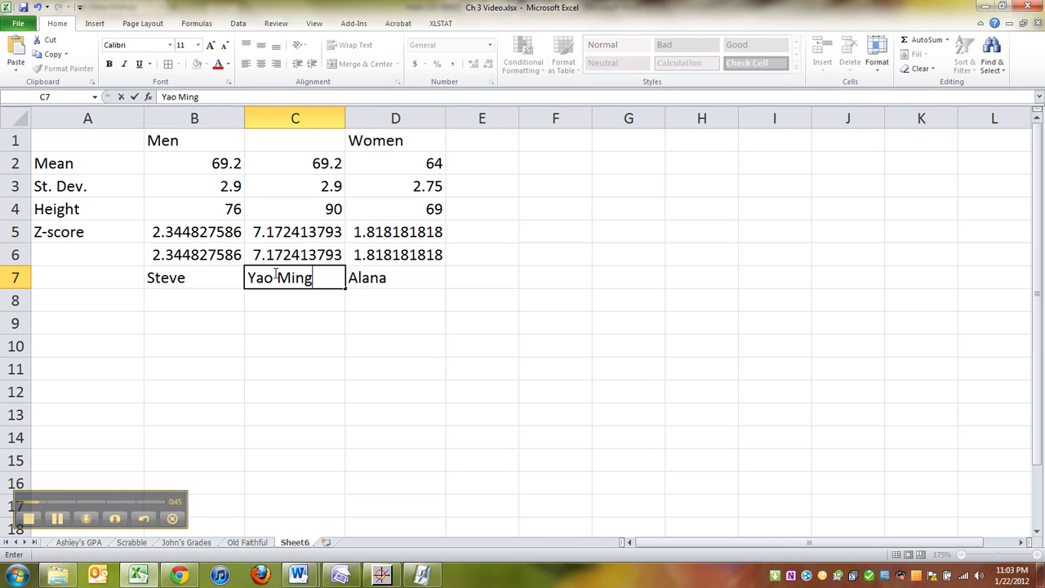
{"action": "key", "text": "Return"}
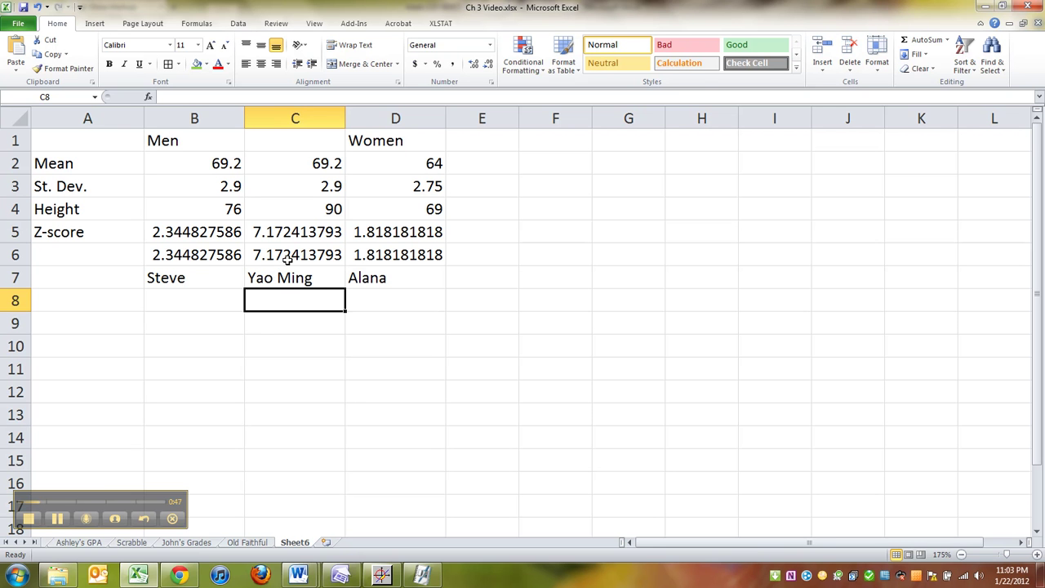
{"action": "left_click_drag", "start_coordinate": [286, 259], "coordinate": [287, 276]}
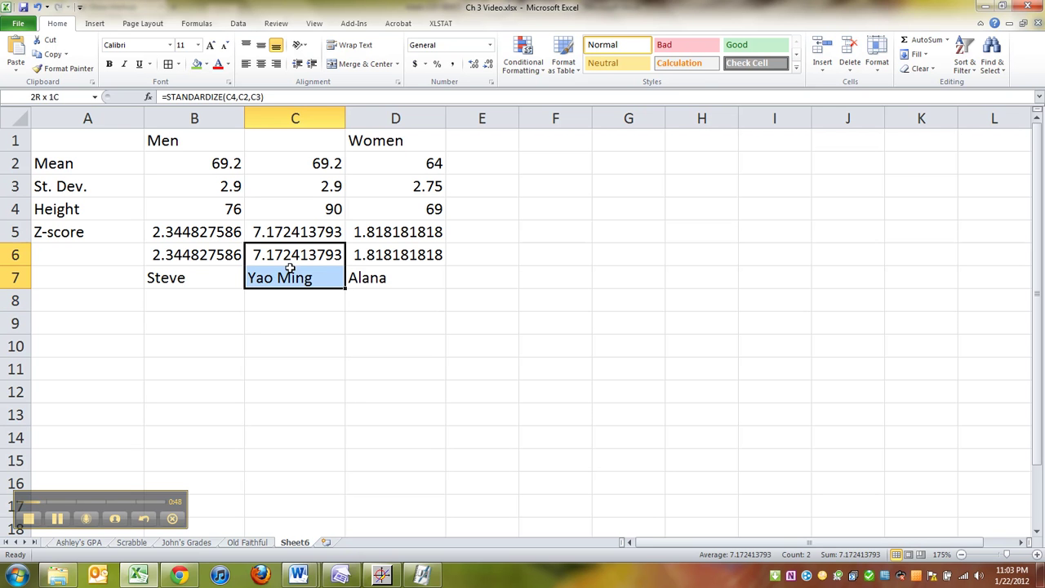
{"action": "left_click", "coordinate": [985, 7]}
Copy the Example 1 z-score equation and paste it under question b).
{"action": "scroll", "coordinate": [380, 325], "scroll_direction": "up", "scroll_amount": 9}
{"action": "left_click", "coordinate": [361, 318]}
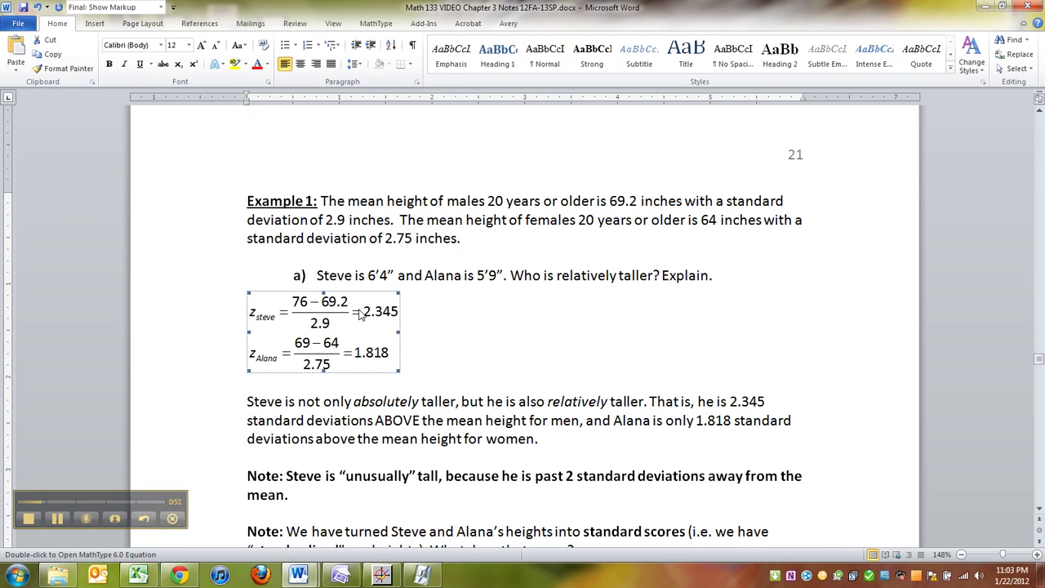
{"action": "scroll", "coordinate": [482, 467], "scroll_direction": "down", "scroll_amount": 8}
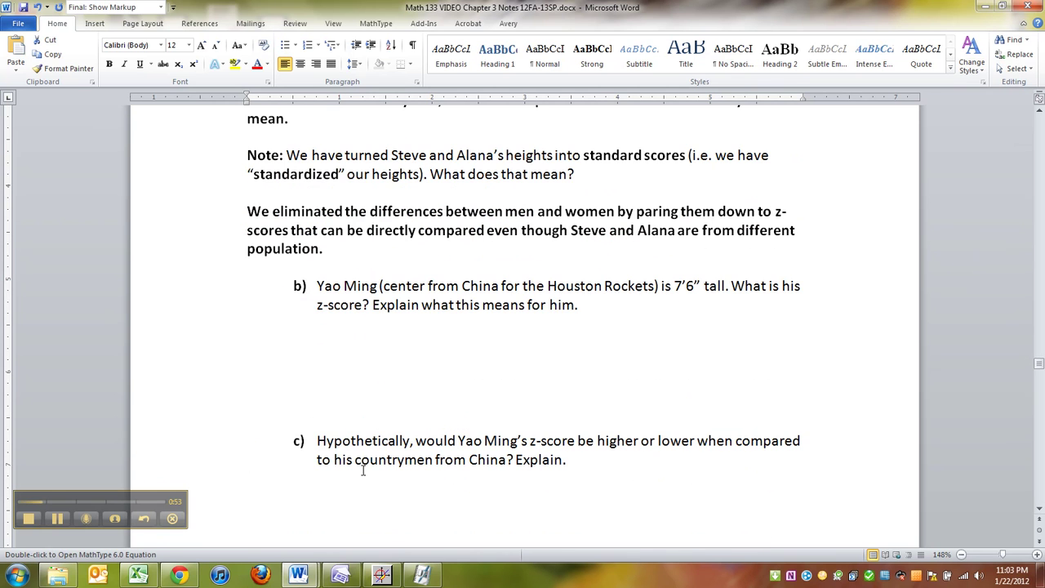
{"action": "left_click", "coordinate": [284, 347]}
{"action": "key", "text": "ctrl+v"}
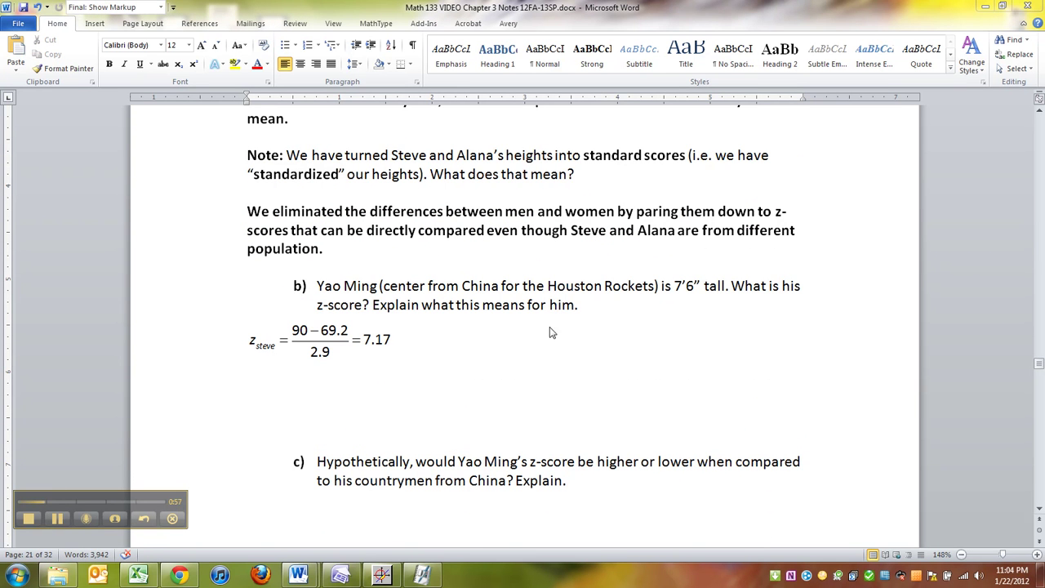
Add 'Yao Ming is EXTREMELY tall. He is over 7 standard deviations above the mean!!' with EXTREMELY bold.
{"action": "left_click", "coordinate": [402, 337]}
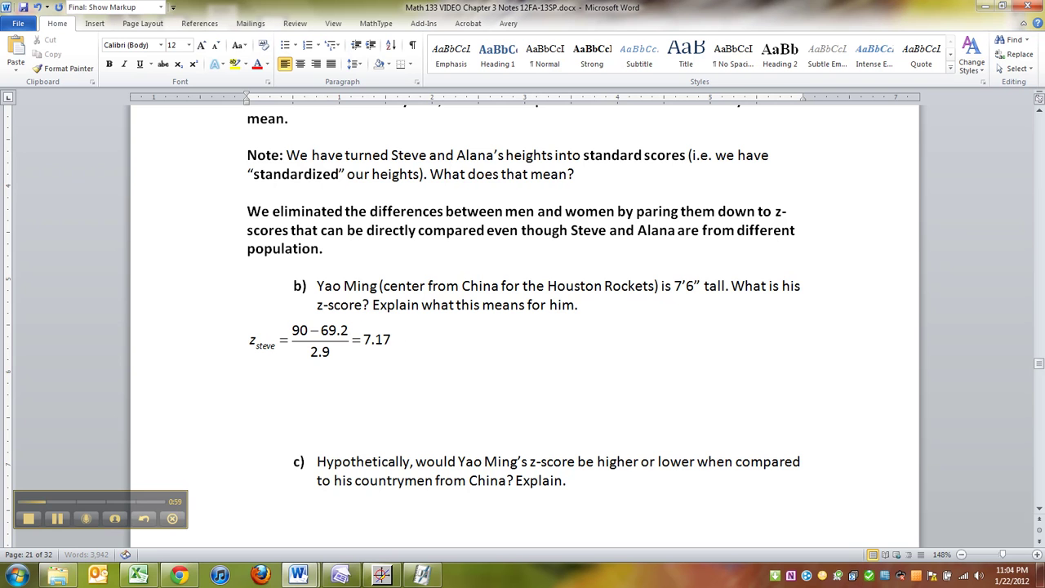
{"action": "type", "text": "Yao Ming is"}
{"action": "key", "text": "ctrl+b"}
{"action": "type", "text": "EXT"}
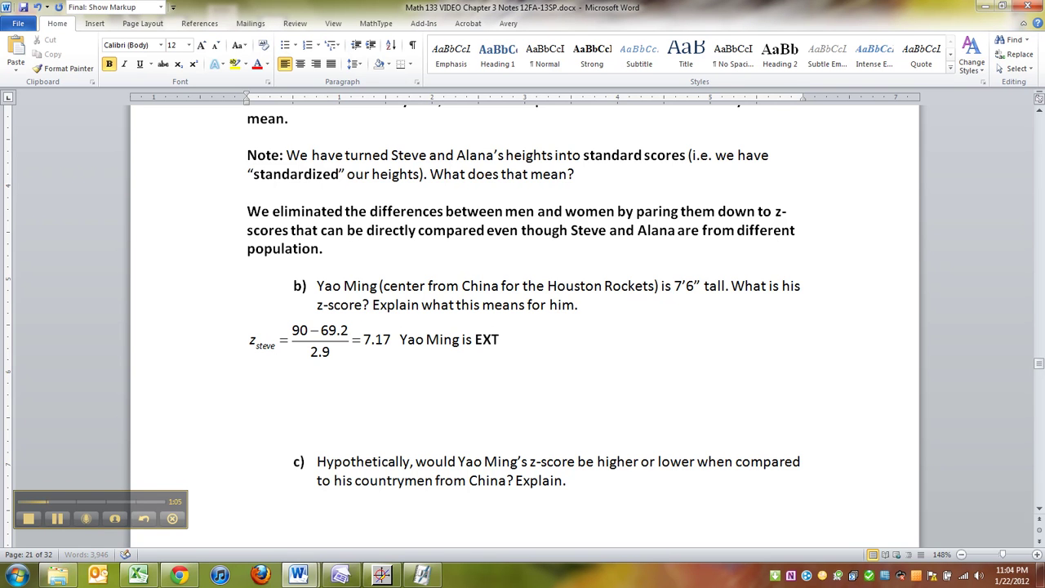
{"action": "type", "text": "REMELY ta"}
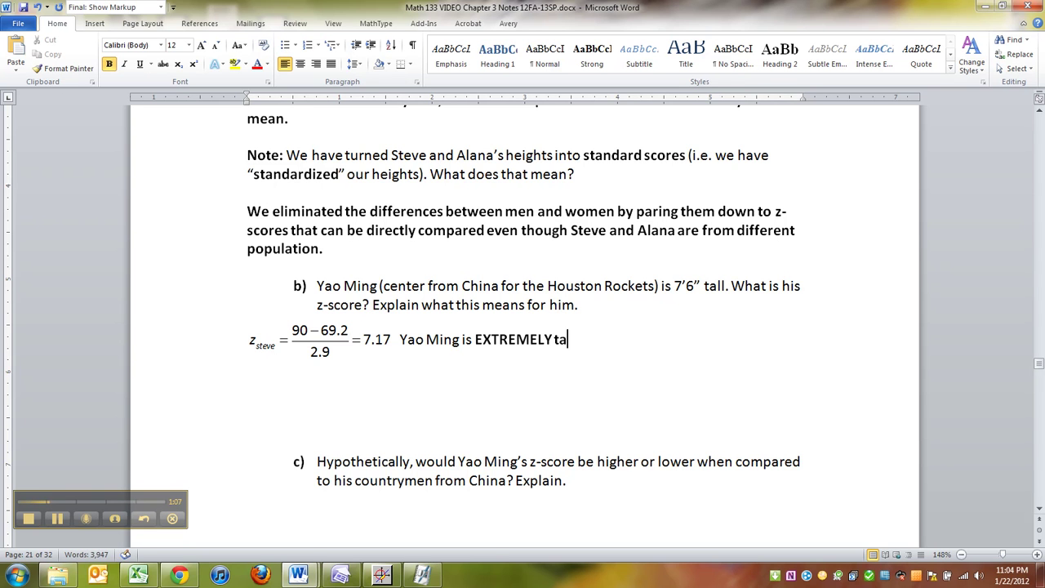
{"action": "key", "text": "BackSpace"}
{"action": "key", "text": "BackSpace"}
{"action": "key", "text": "ctrl+b"}
{"action": "type", "text": "tall. He is"}
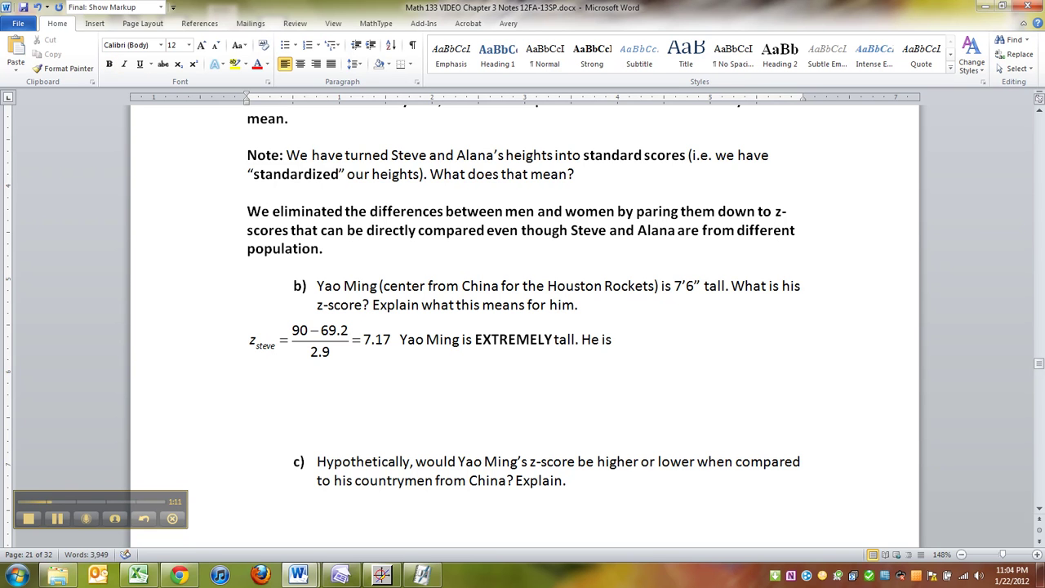
{"action": "type", "text": " over 7 stan"}
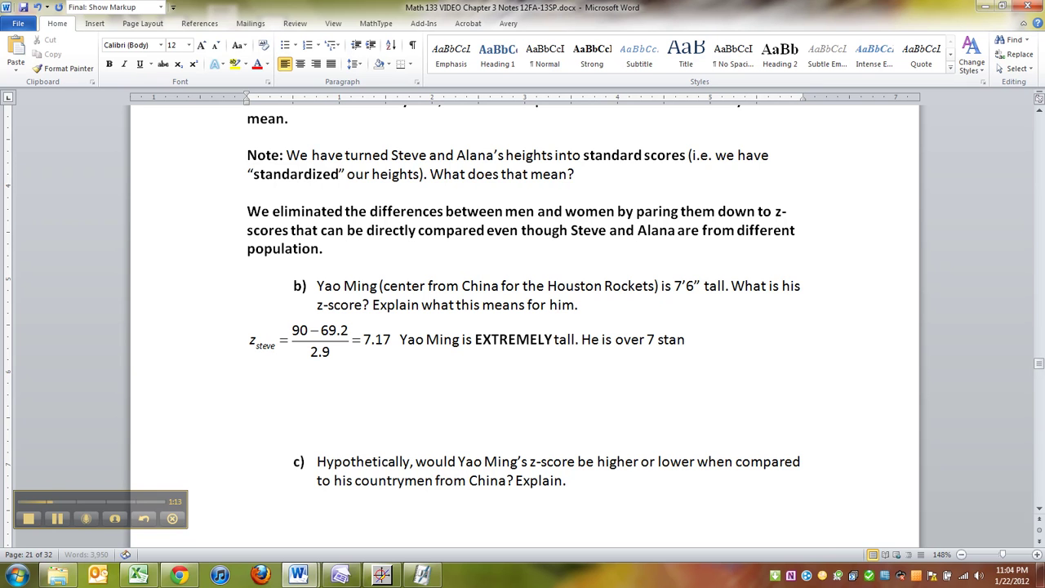
{"action": "type", "text": "dard deviations above the mean!!"}
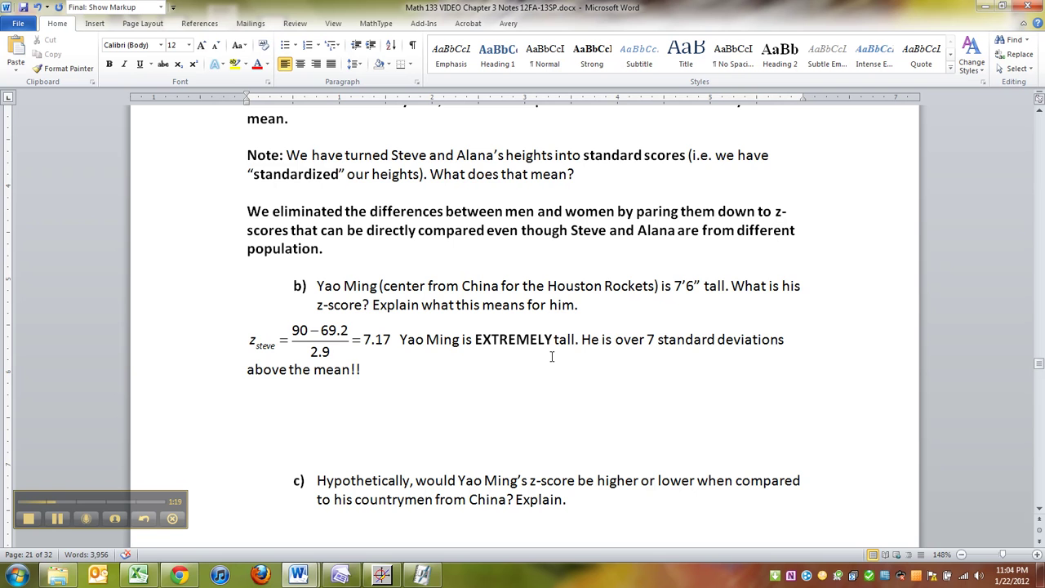
Make the equation and the whole answer sentence bold.
{"action": "left_click_drag", "start_coordinate": [369, 377], "coordinate": [249, 341]}
{"action": "key", "text": "ctrl+b"}
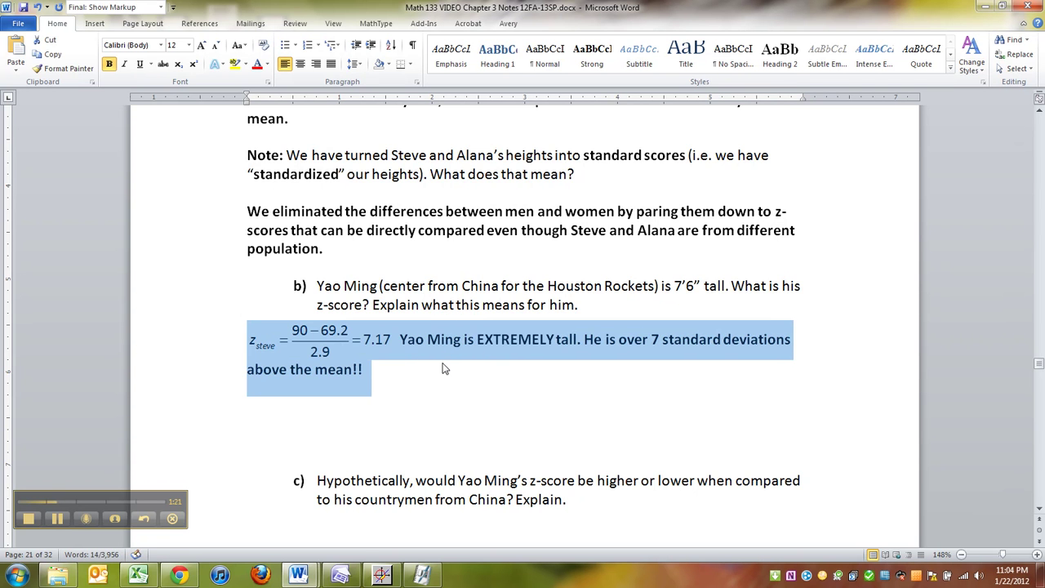
{"action": "left_click", "coordinate": [445, 368]}
{"action": "scroll", "coordinate": [452, 392], "scroll_direction": "down", "scroll_amount": 2}
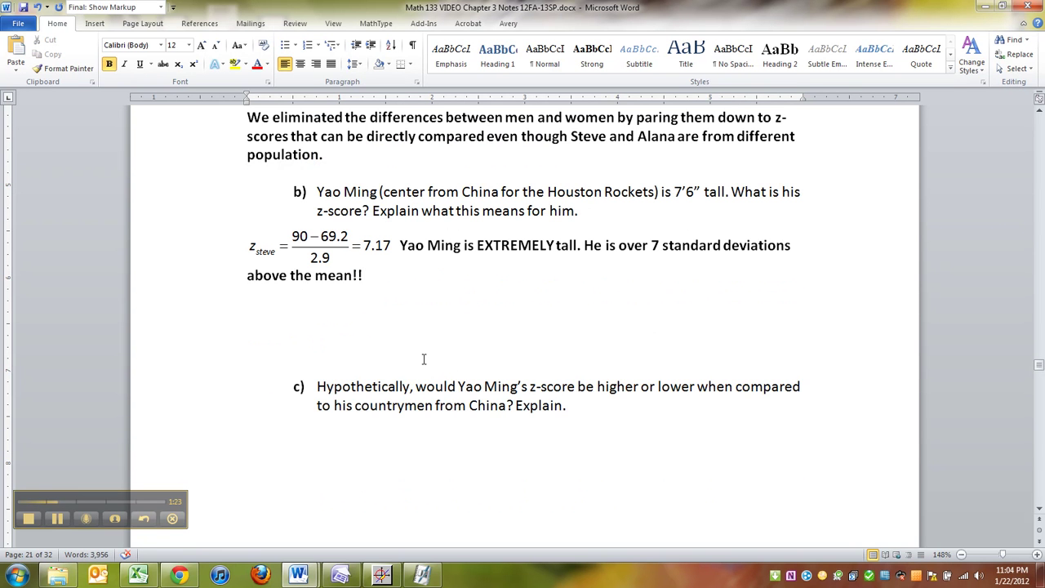
Remove the extra blank line before c) and type the bold answer 'It would probably be even higher...'.
{"action": "key", "text": "Down"}
{"action": "key", "text": "Delete"}
{"action": "key", "text": "Delete"}
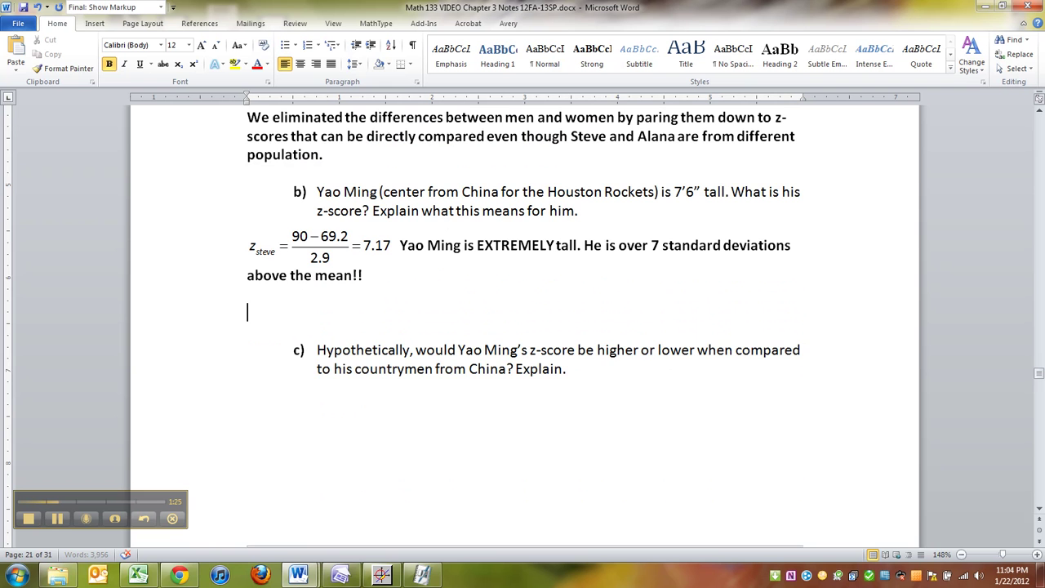
{"action": "scroll", "coordinate": [331, 322], "scroll_direction": "up", "scroll_amount": 3}
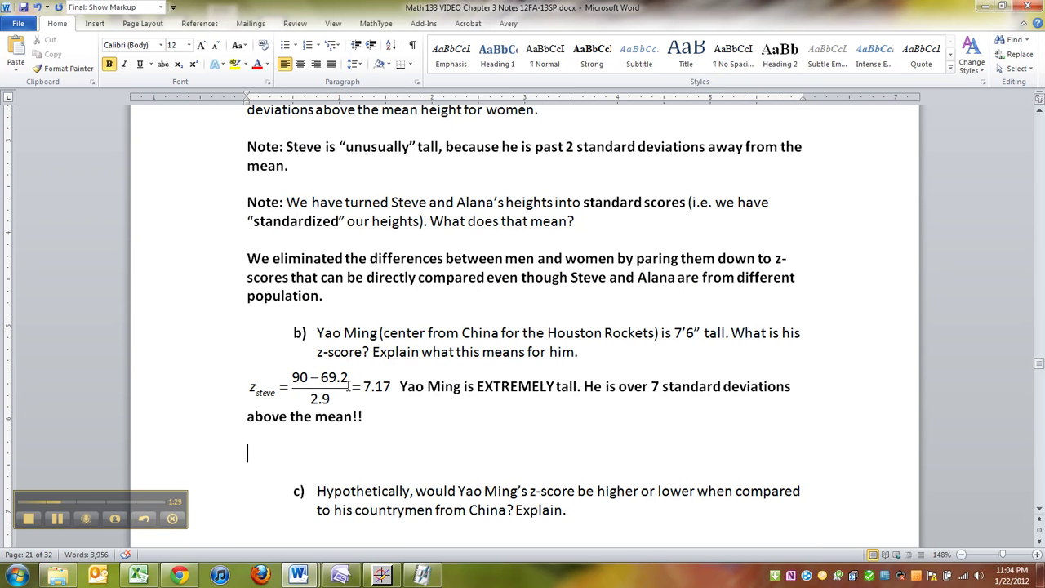
{"action": "scroll", "coordinate": [373, 440], "scroll_direction": "down", "scroll_amount": 4}
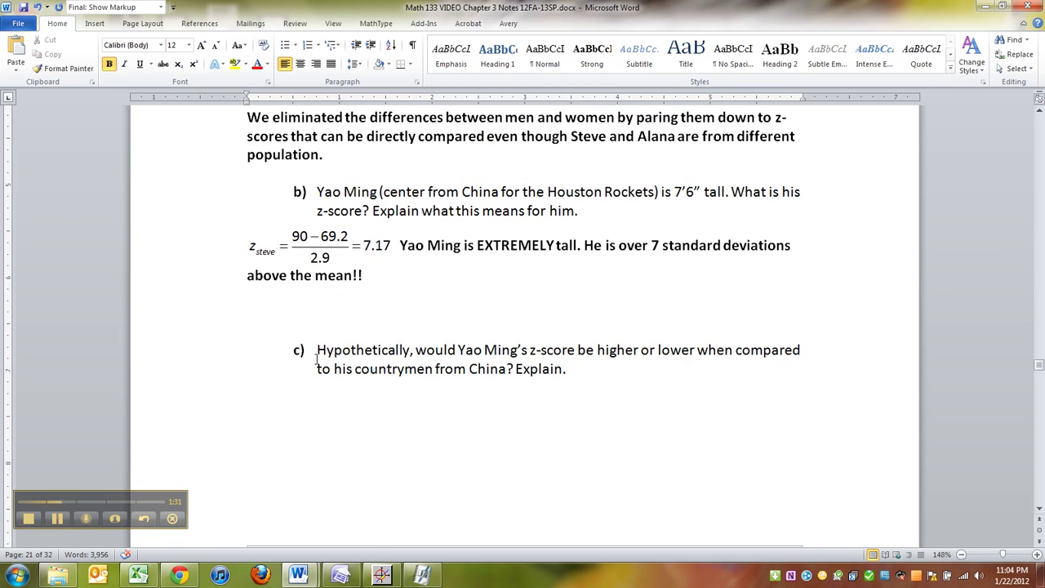
{"action": "key", "text": "ctrl+b"}
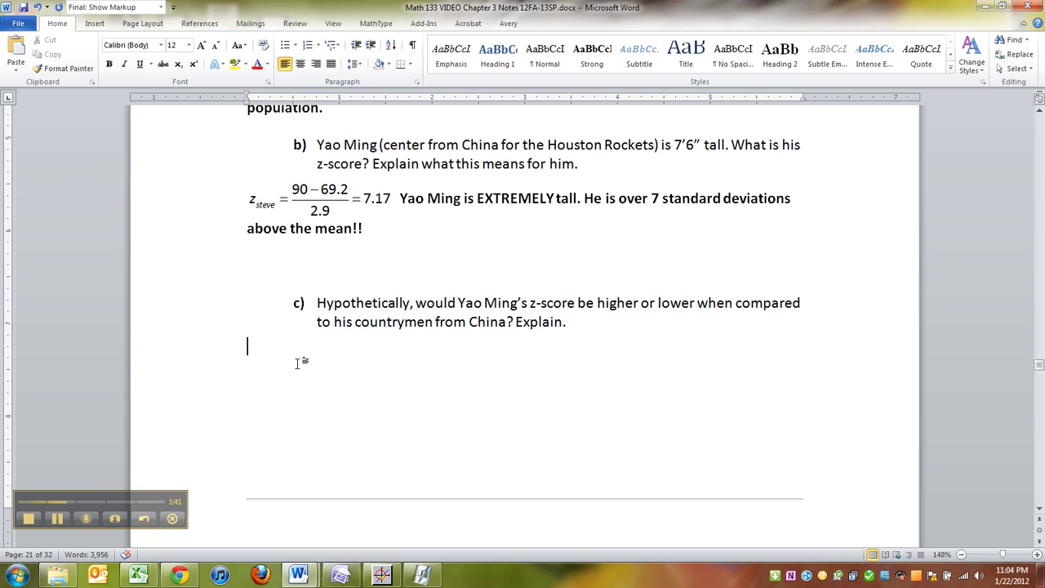
{"action": "key", "text": "ctrl+b"}
{"action": "type", "text": "It wo"}
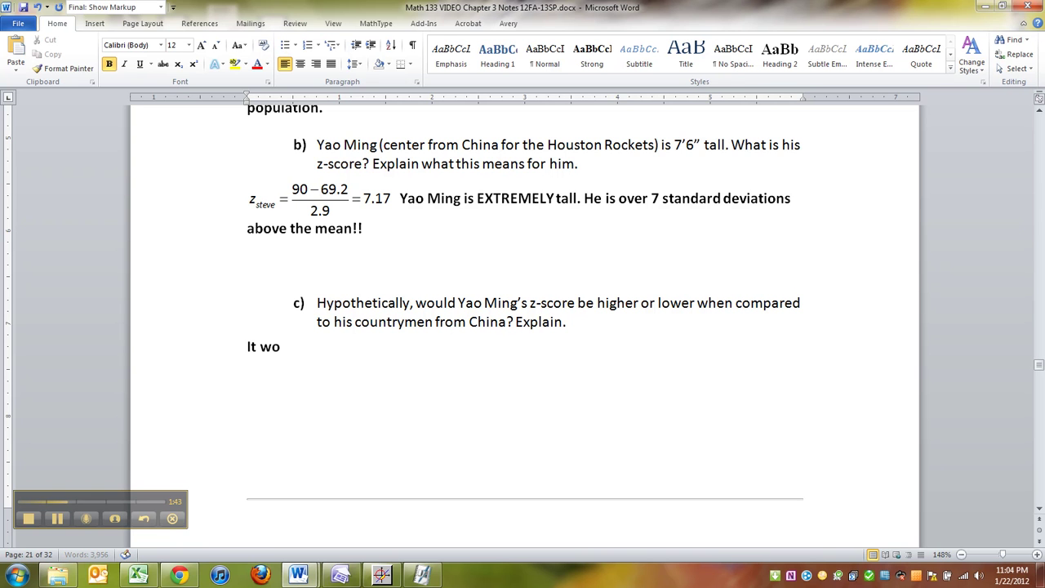
{"action": "type", "text": "uld probably"}
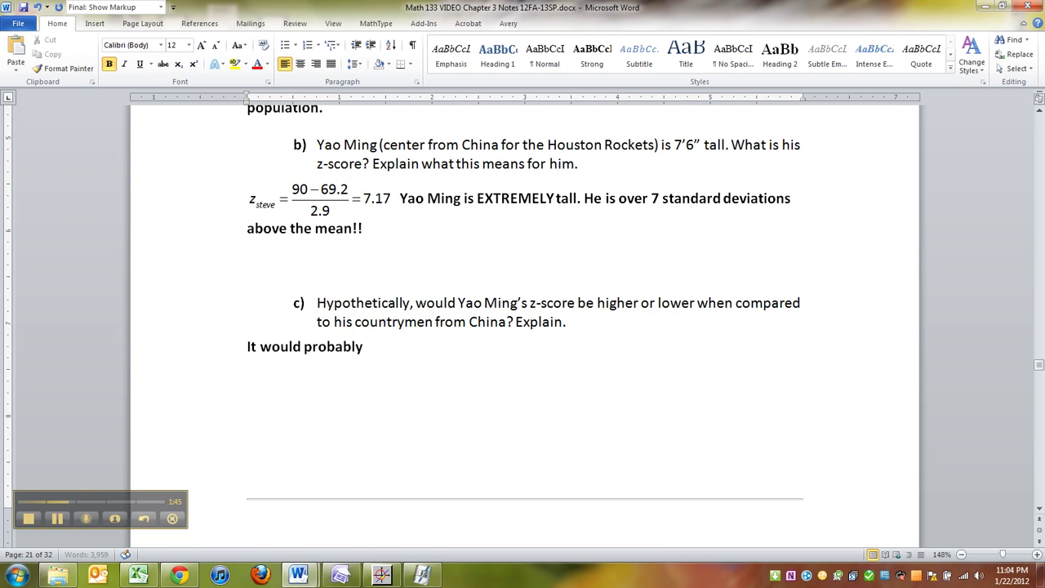
{"action": "type", "text": " be even higher.."}
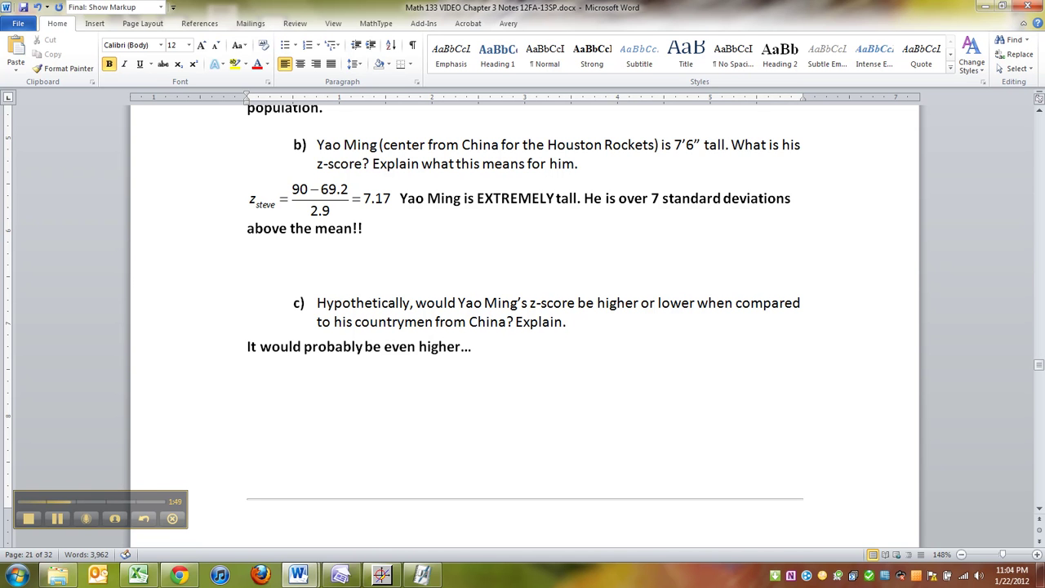
{"action": "type", "text": "."}
Insert a new column D and copy Yao Ming's data from C2:C7 into it.
{"action": "left_click", "coordinate": [137, 576]}
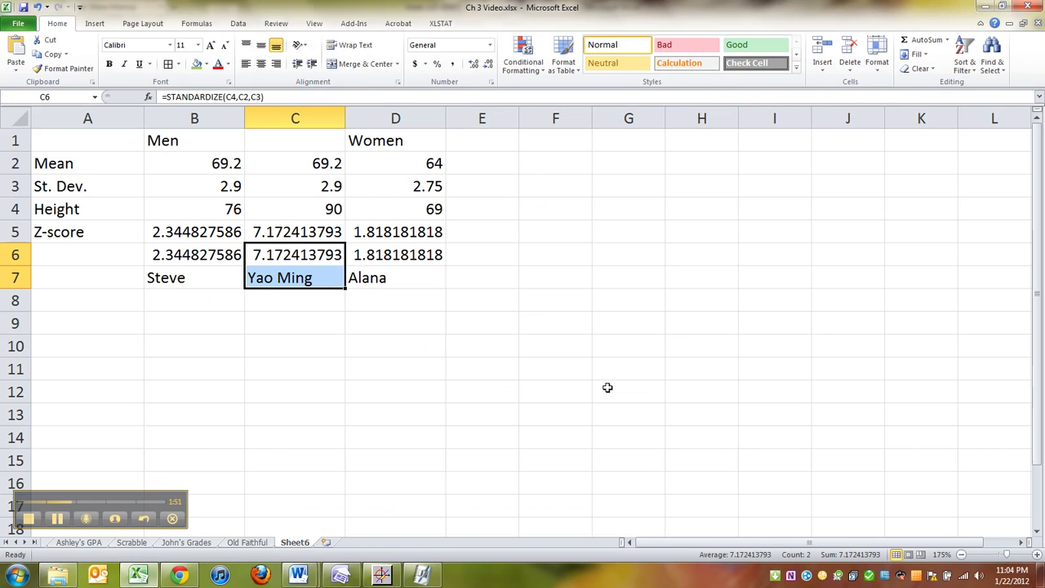
{"action": "right_click", "coordinate": [364, 116]}
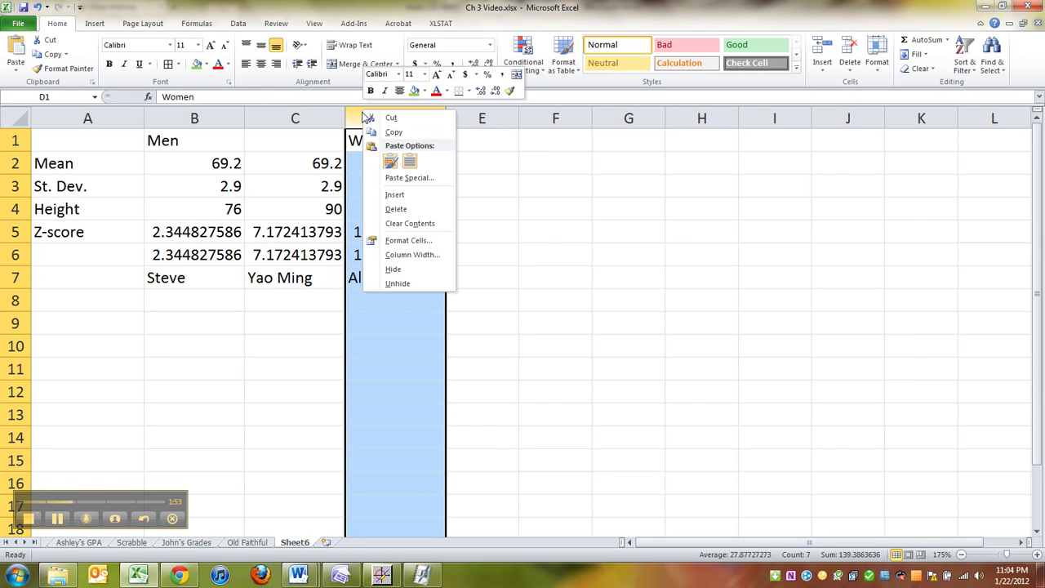
{"action": "left_click", "coordinate": [376, 196]}
{"action": "left_click_drag", "start_coordinate": [322, 165], "coordinate": [406, 269]}
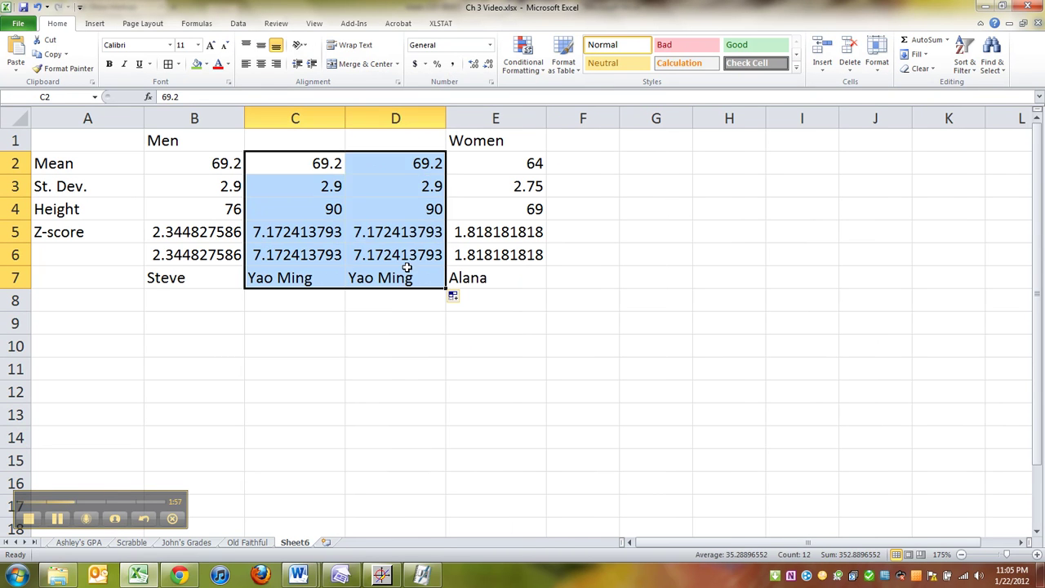
{"action": "left_click", "coordinate": [402, 278]}
Set column D's mean to 68 and standard deviation to 2.7.
{"action": "left_click", "coordinate": [397, 163]}
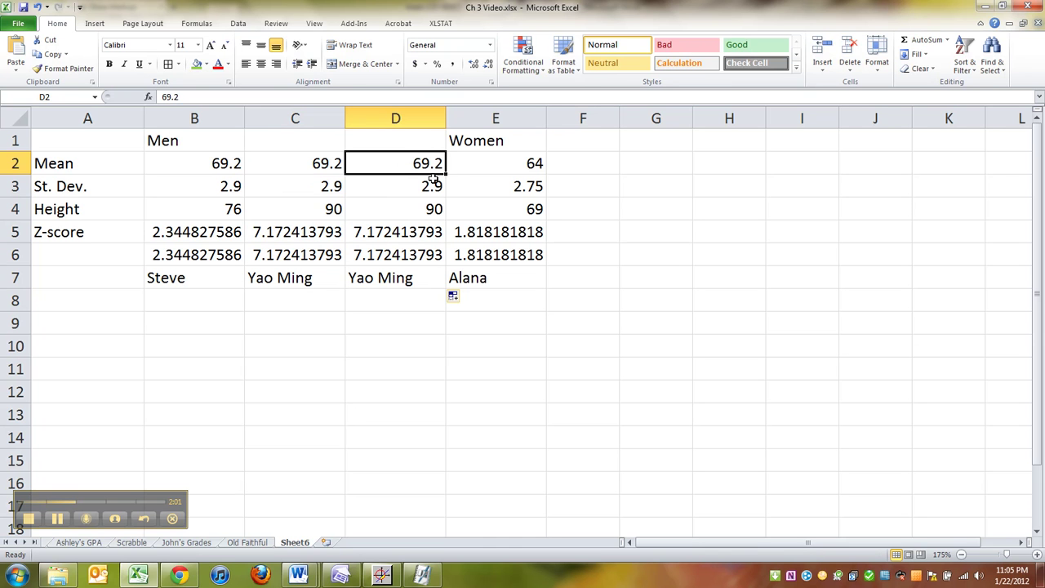
{"action": "type", "text": "68"}
{"action": "key", "text": "Return"}
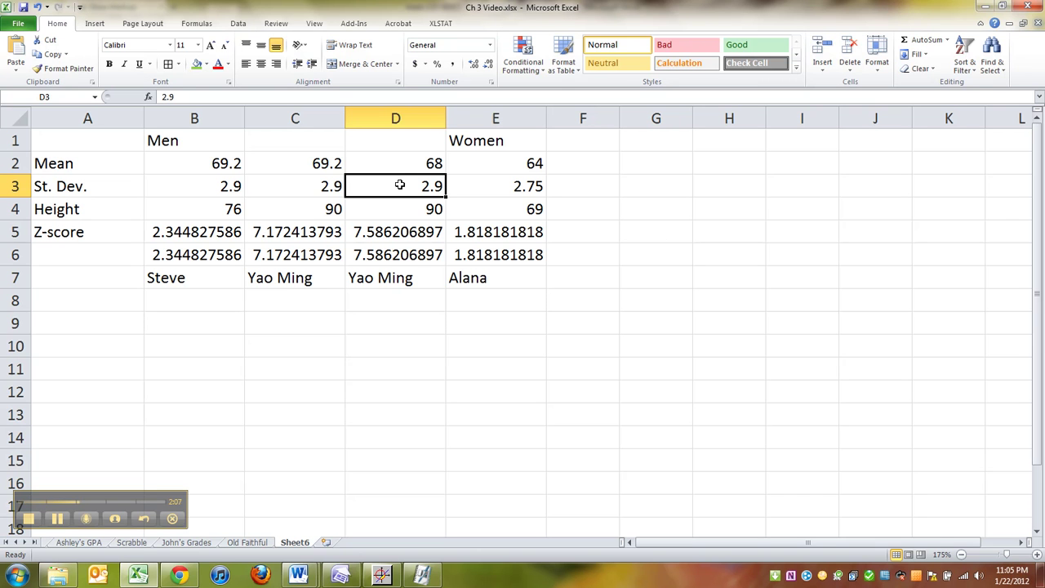
{"action": "type", "text": "2."}
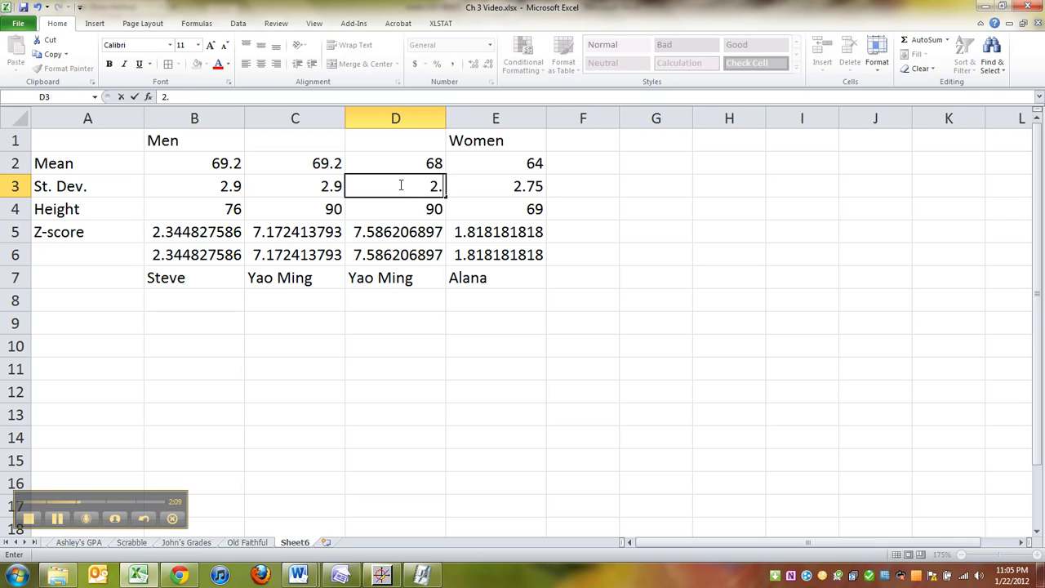
{"action": "type", "text": "7"}
{"action": "key", "text": "Return"}
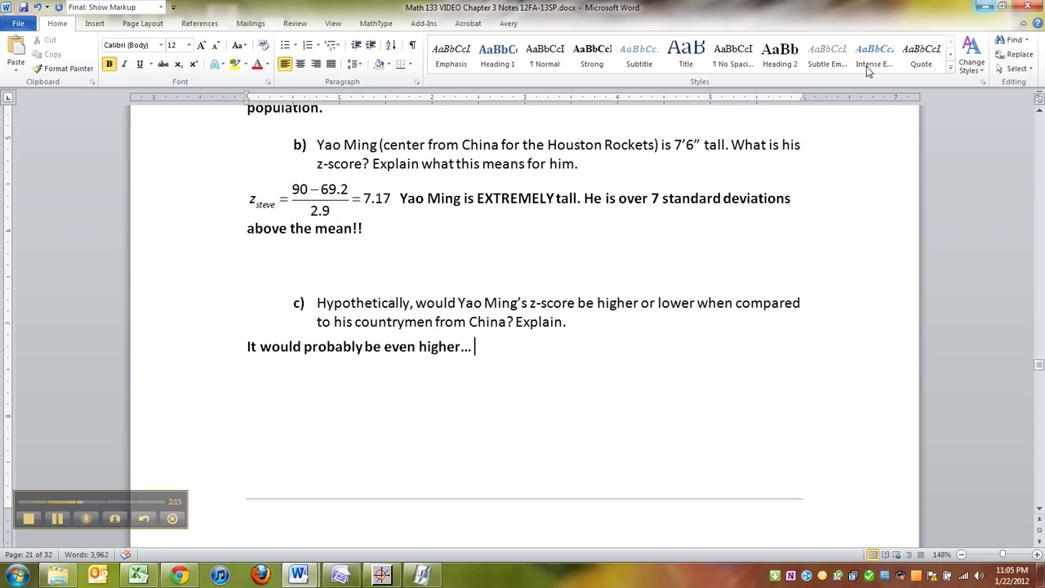
Extend the part c) answer with 'China has a slightly smaller mean height and a smaller standard deviation.'.
{"action": "left_click", "coordinate": [1009, 7]}
{"action": "type", "text": "China has"}
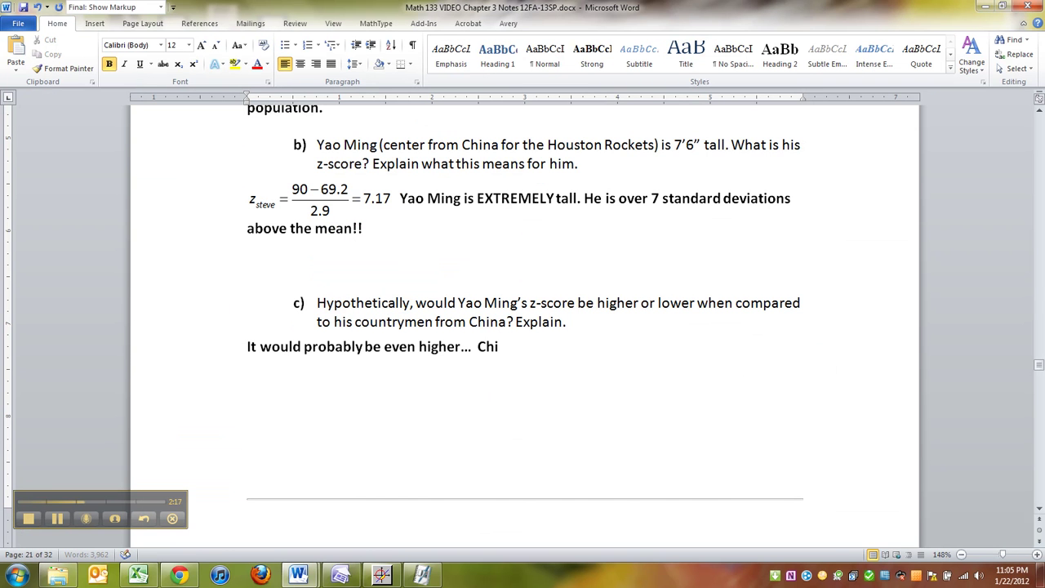
{"action": "type", "text": " a slig"}
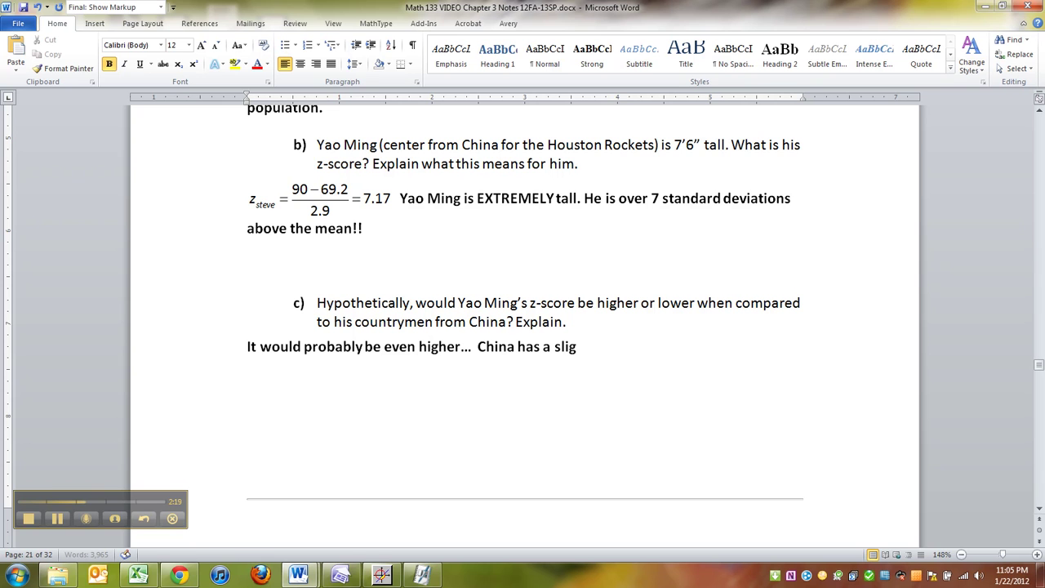
{"action": "type", "text": "htly smaller"}
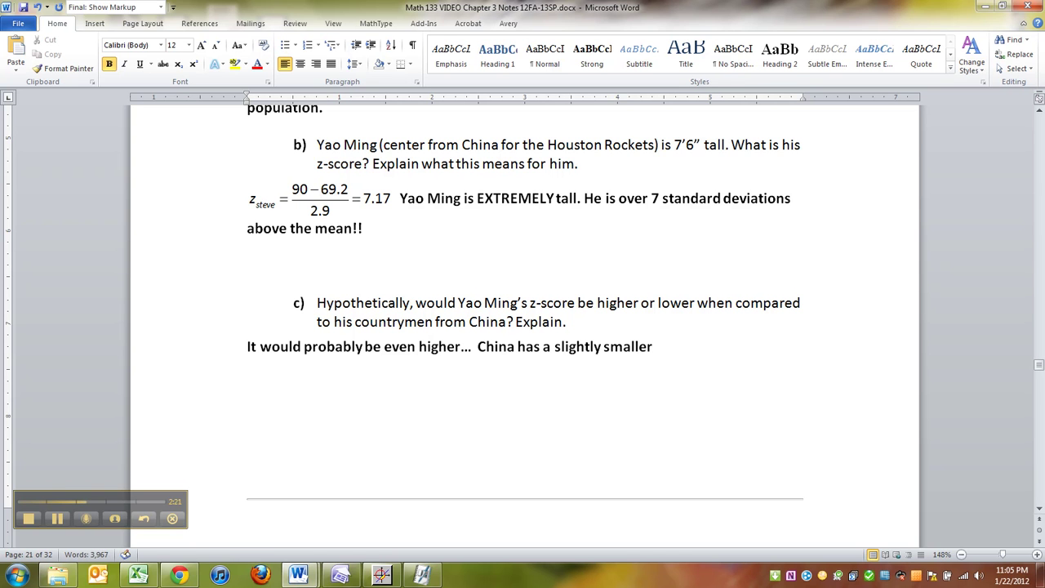
{"action": "type", "text": " average"}
{"action": "key", "text": "BackSpace"}
{"action": "key", "text": "BackSpace"}
{"action": "key", "text": "BackSpace"}
{"action": "type", "text": "mean height"}
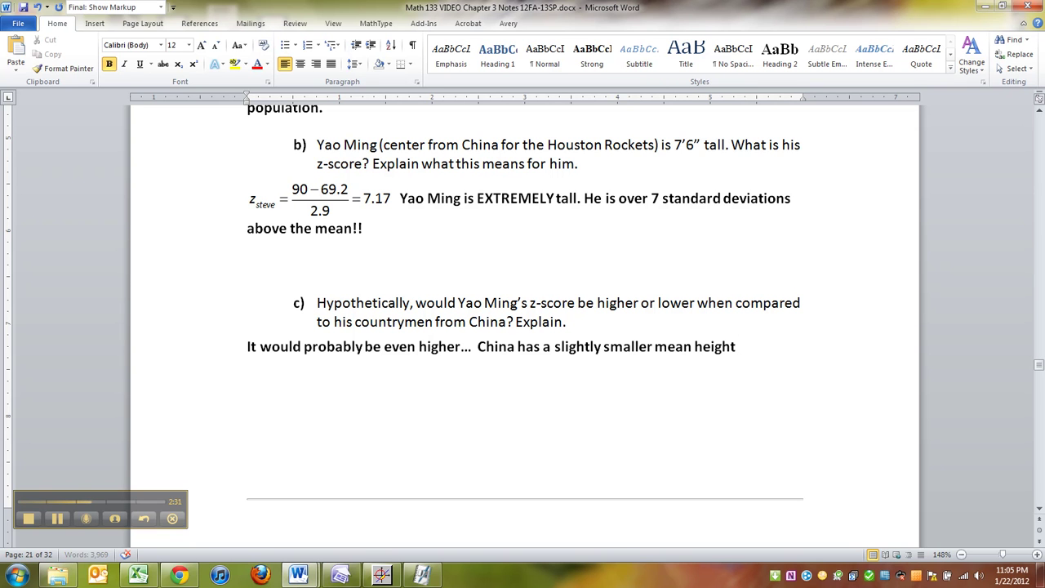
{"action": "type", "text": " and a sma"}
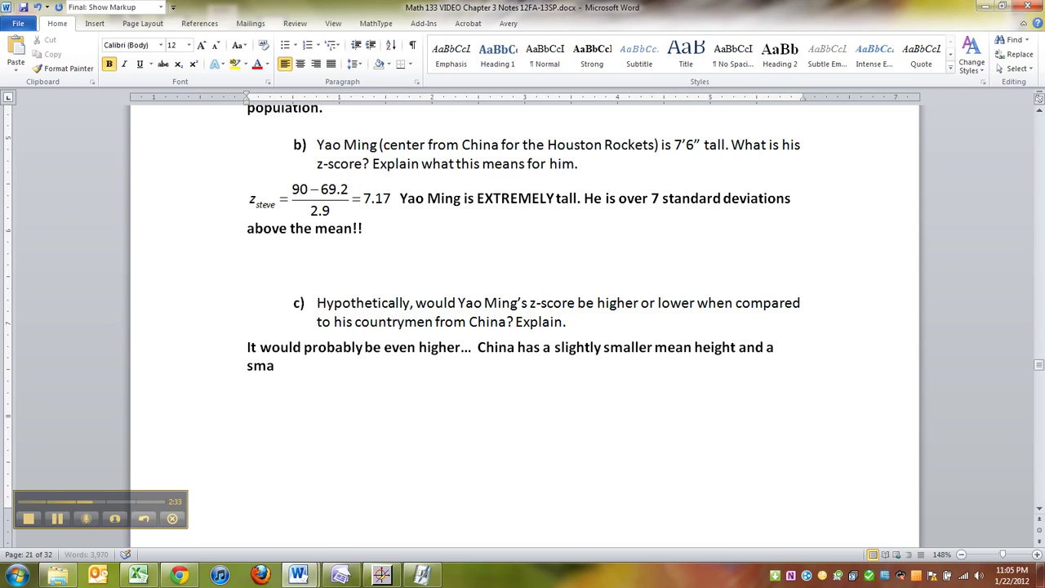
{"action": "type", "text": "ller standard deviation."}
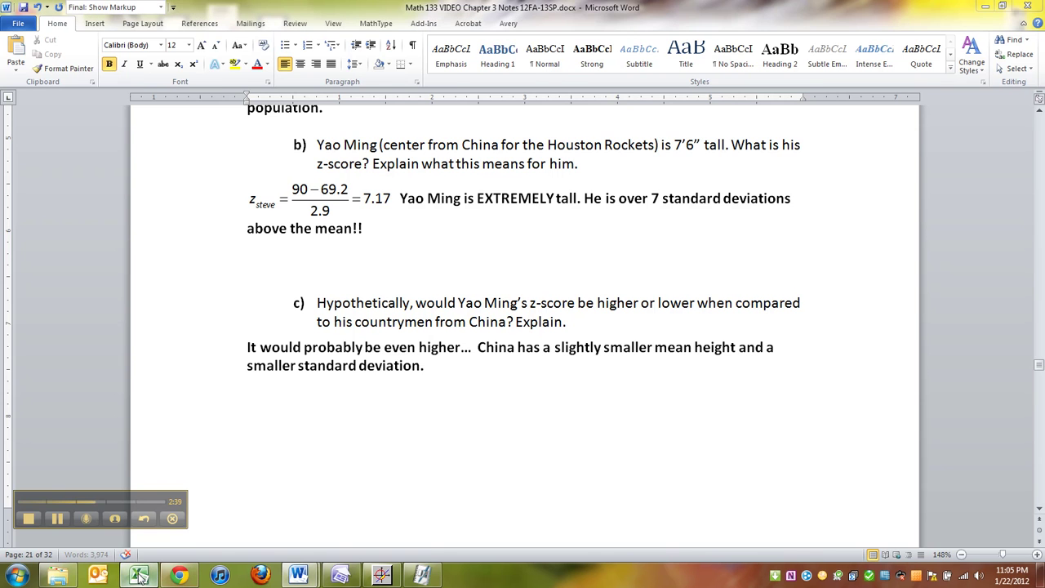
{"action": "key", "text": "alt+Tab"}
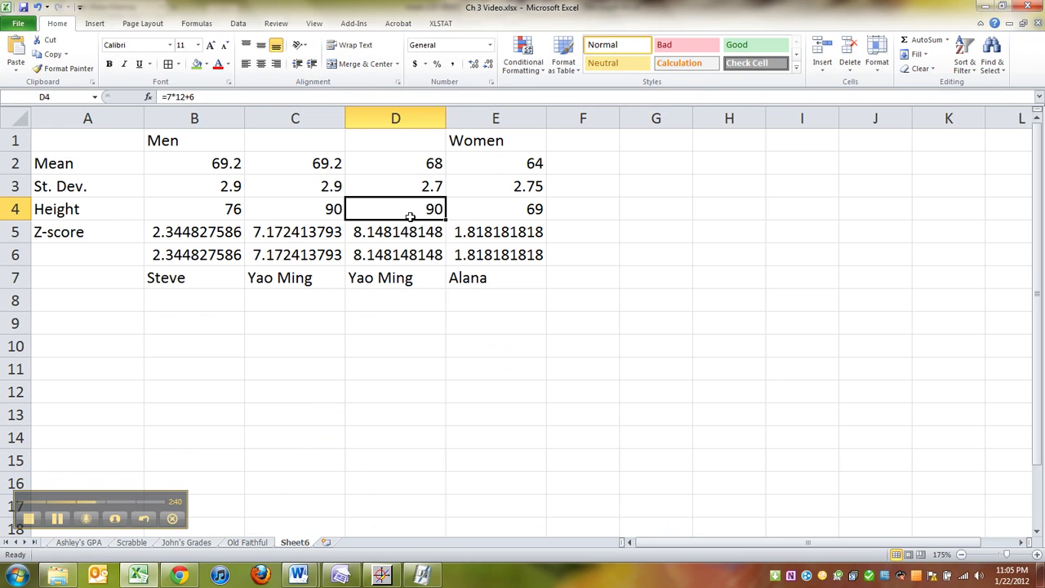
Copy the 69.2 mean into D2 and head the columns 'U.S.' and 'China'.
{"action": "left_click", "coordinate": [326, 167]}
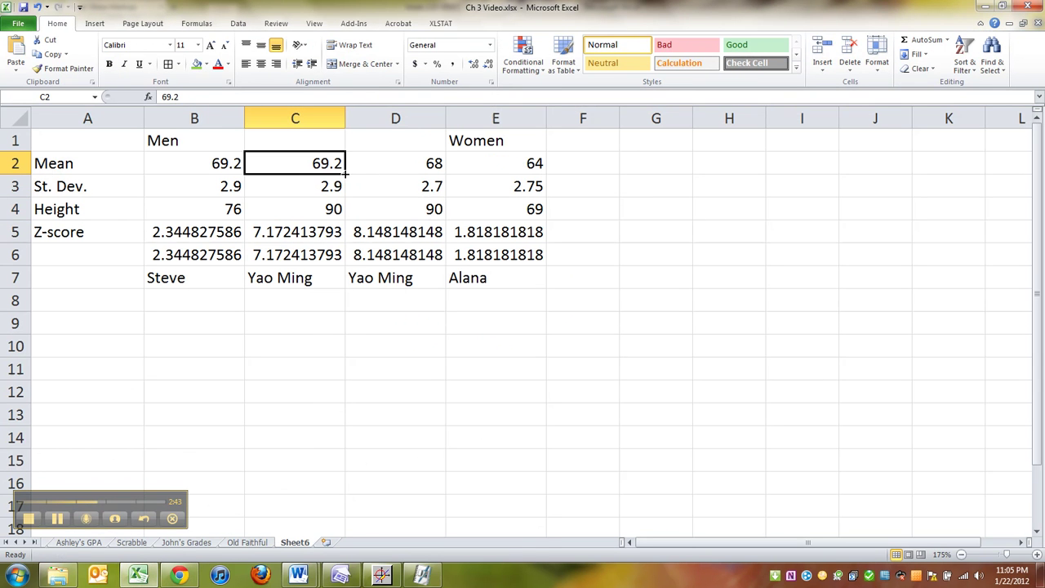
{"action": "left_click_drag", "start_coordinate": [344, 174], "coordinate": [408, 173]}
{"action": "left_click", "coordinate": [387, 143]}
{"action": "type", "text": "China"}
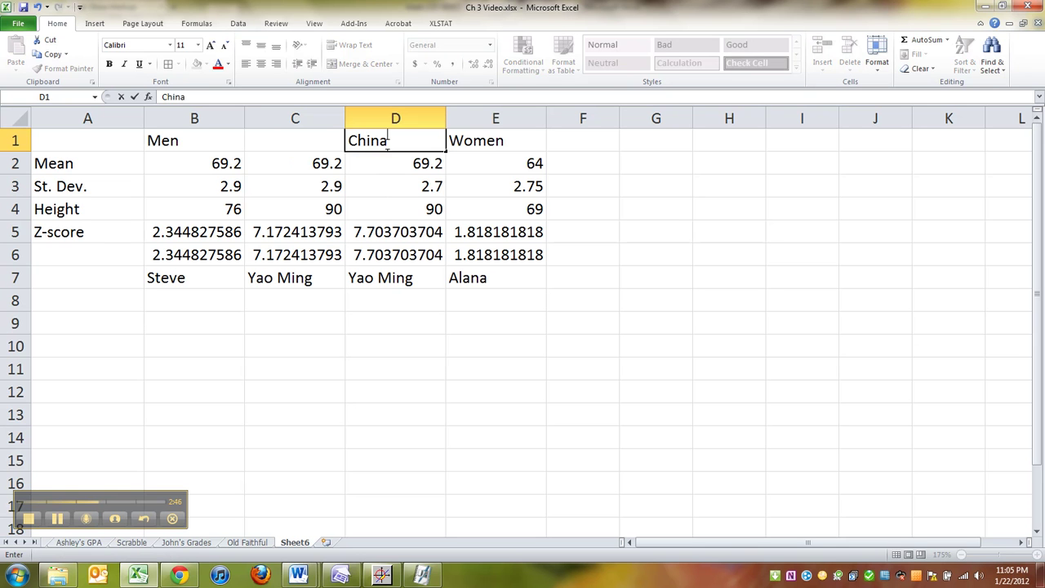
{"action": "key", "text": "Return"}
{"action": "key", "text": "Left"}
{"action": "key", "text": "Up"}
{"action": "type", "text": "U,.S."}
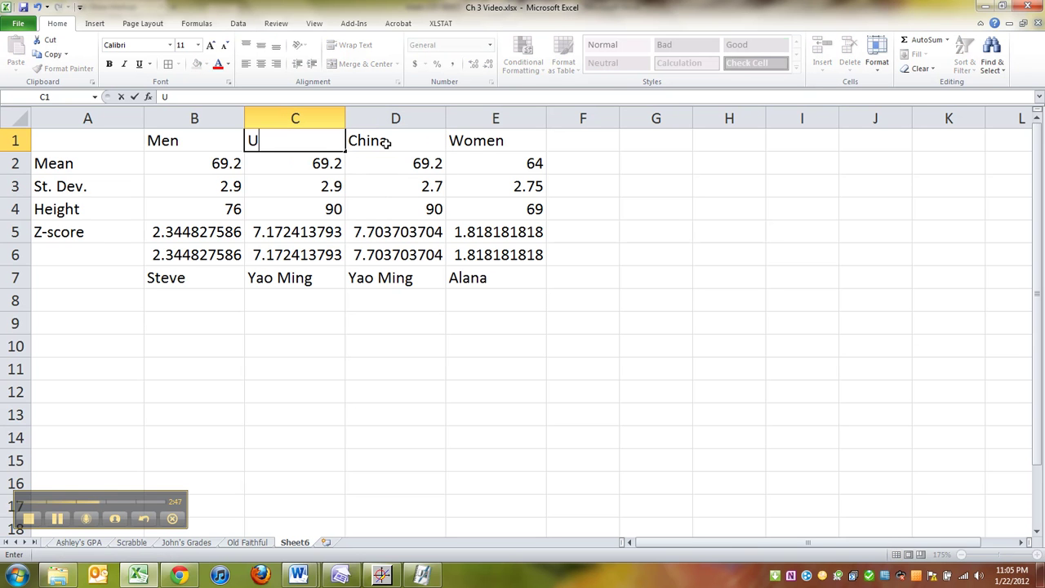
{"action": "key", "text": "BackSpace"}
{"action": "key", "text": "BackSpace"}
{"action": "type", "text": ".S."}
{"action": "key", "text": "Return"}
Compare the U.S. and China means, standard deviations and z-scores cell by cell.
{"action": "key", "text": "Right"}
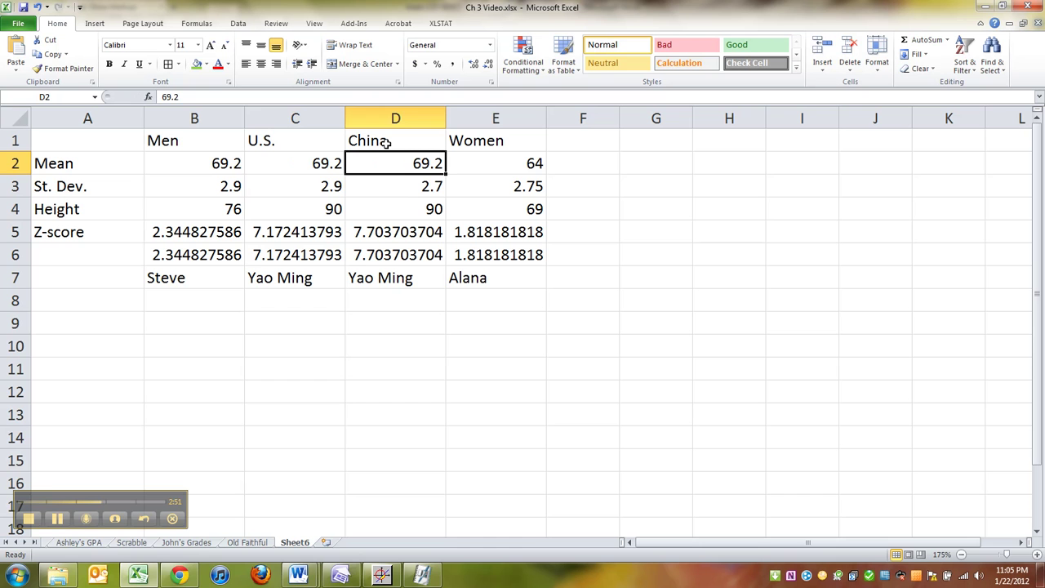
{"action": "key", "text": "Left"}
{"action": "key", "text": "Right"}
{"action": "key", "text": "shift+Left"}
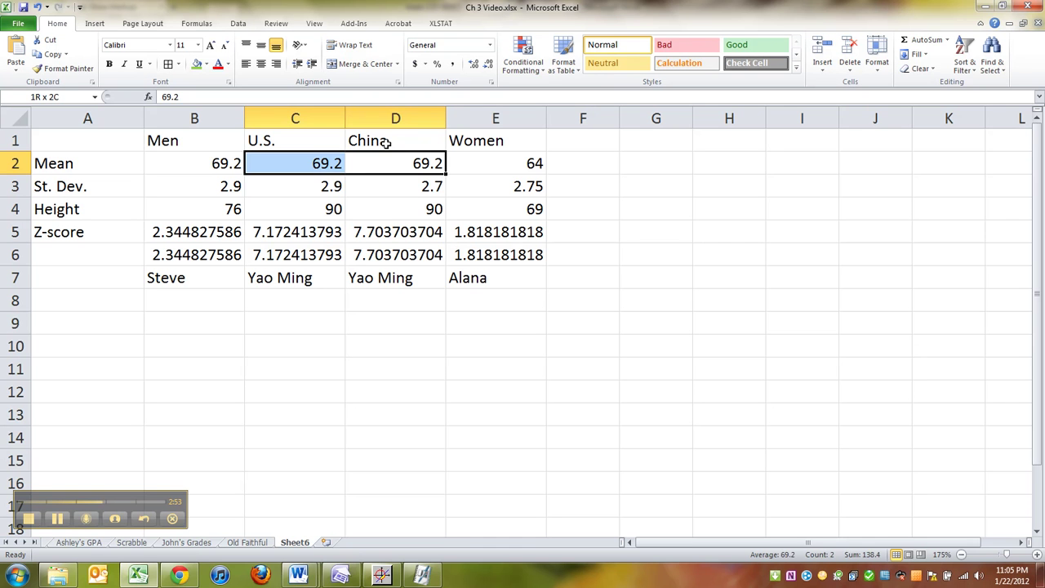
{"action": "key", "text": "Down"}
{"action": "key", "text": "Left"}
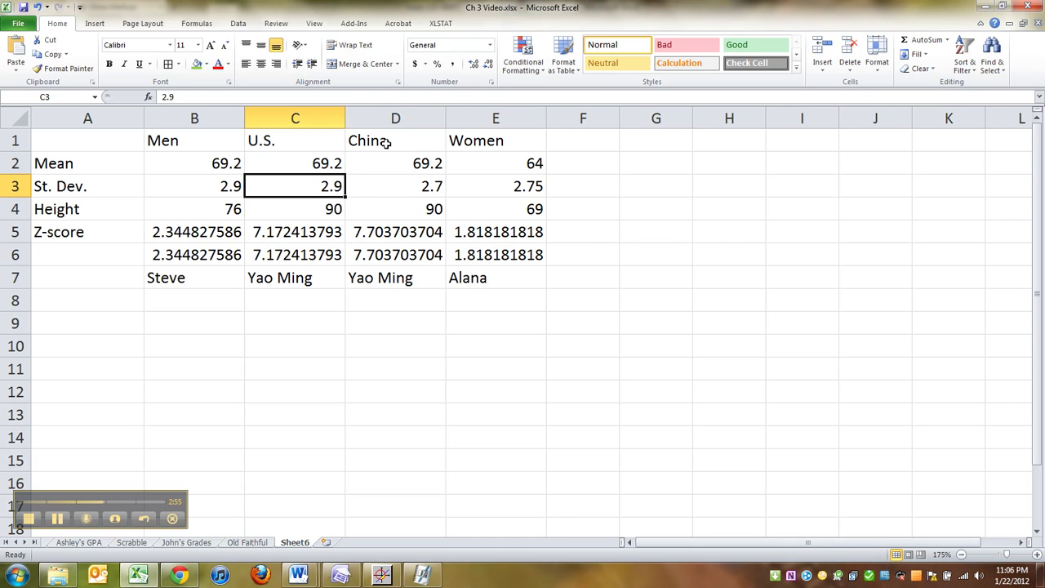
{"action": "key", "text": "Right"}
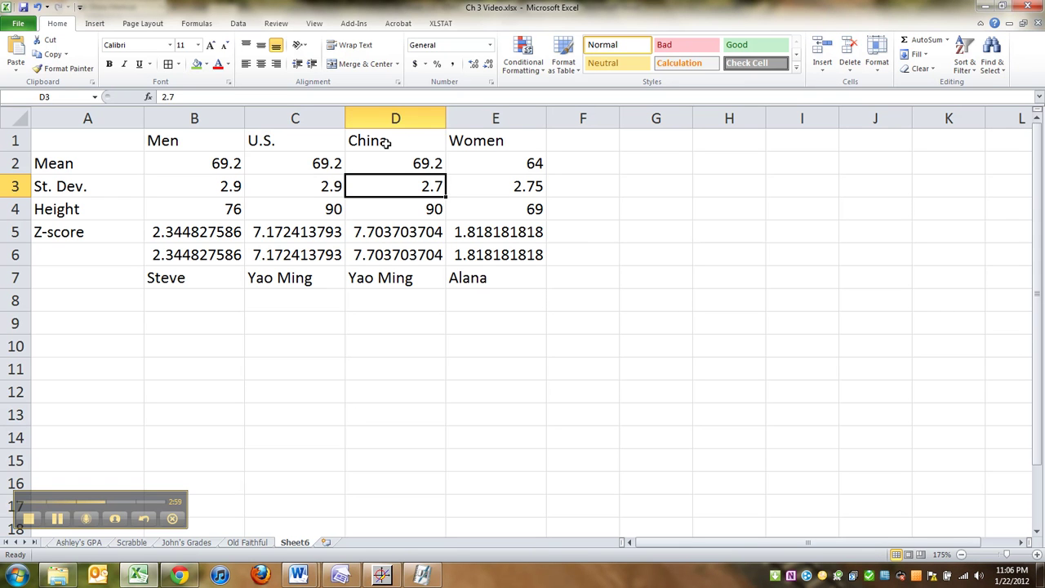
{"action": "key", "text": "Down"}
{"action": "key", "text": "Up"}
{"action": "key", "text": "Down"}
{"action": "key", "text": "Down"}
{"action": "key", "text": "Left"}
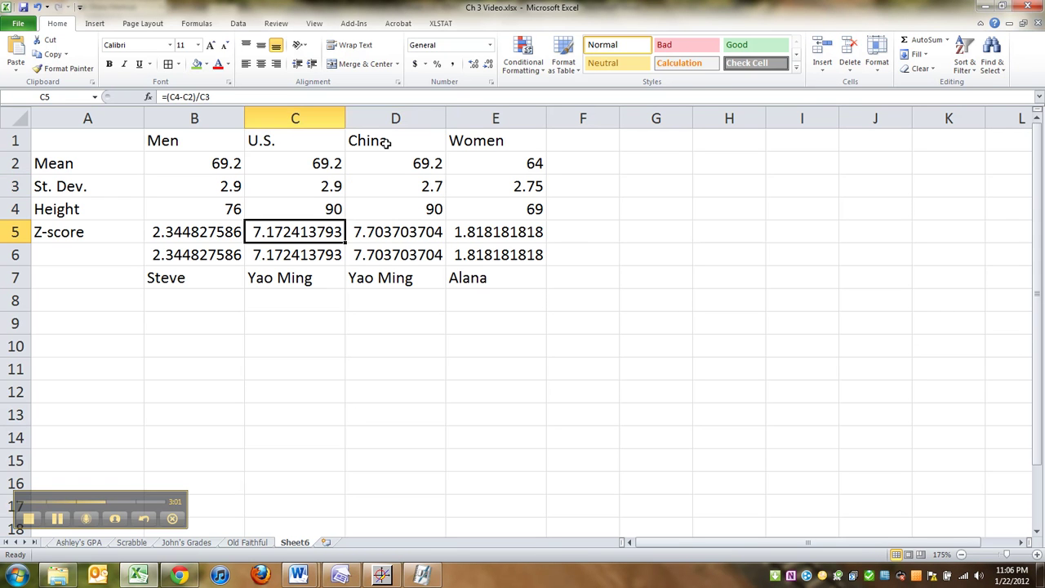
{"action": "key", "text": "Right"}
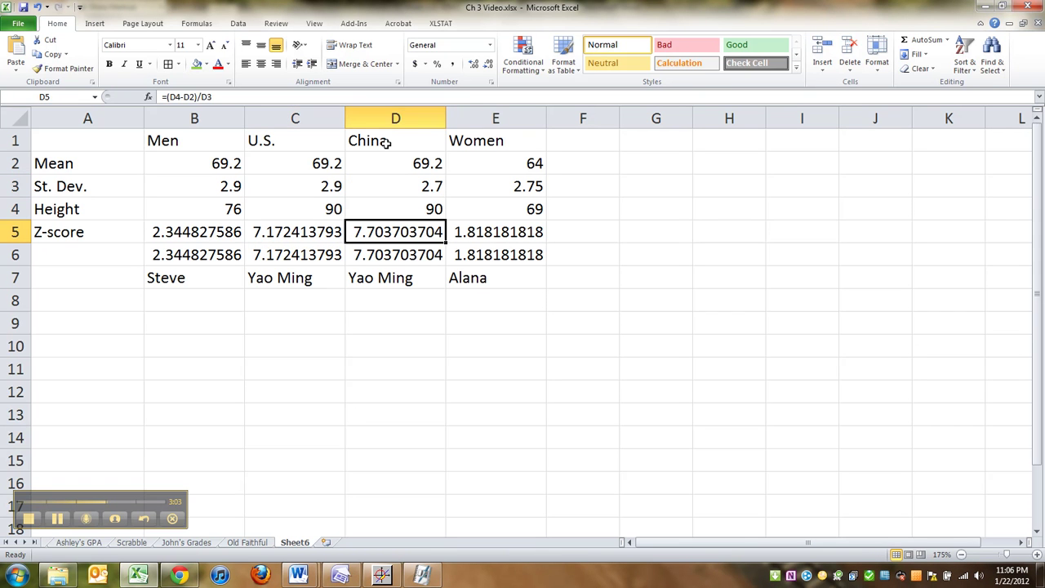
Enter China's mean of 68 and standard deviation of 2.7 in column D.
{"action": "key", "text": "Up"}
{"action": "key", "text": "Up"}
{"action": "type", "text": "2.9"}
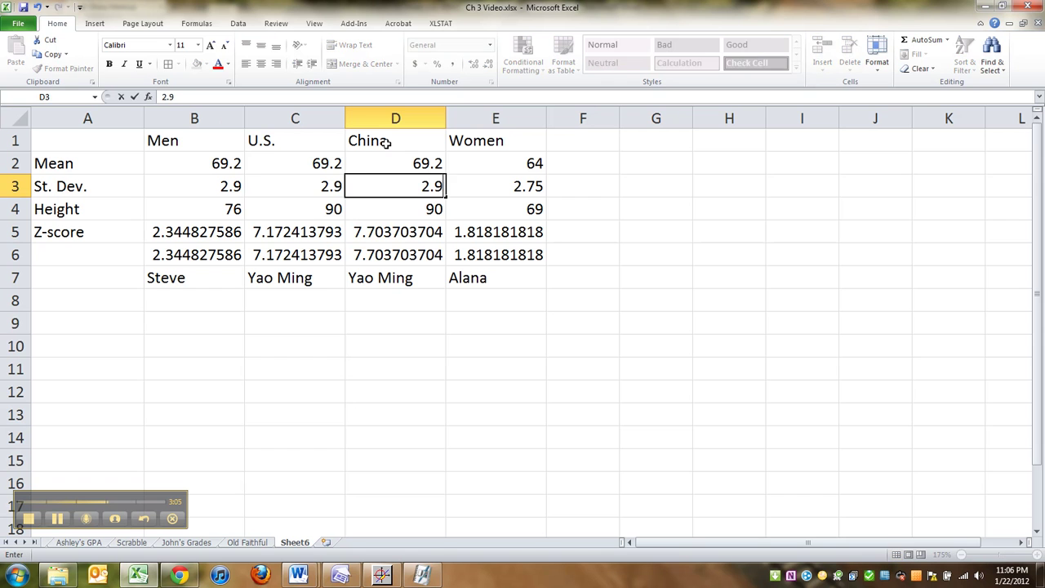
{"action": "key", "text": "Up"}
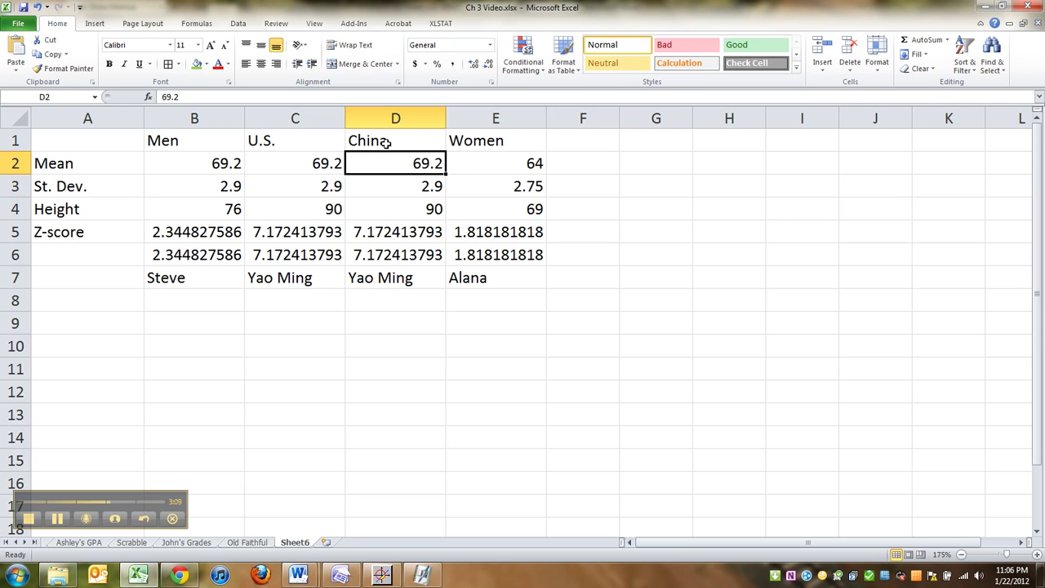
{"action": "type", "text": "68"}
{"action": "key", "text": "Down"}
{"action": "key", "text": "Down"}
{"action": "key", "text": "Down"}
{"action": "key", "text": "Down"}
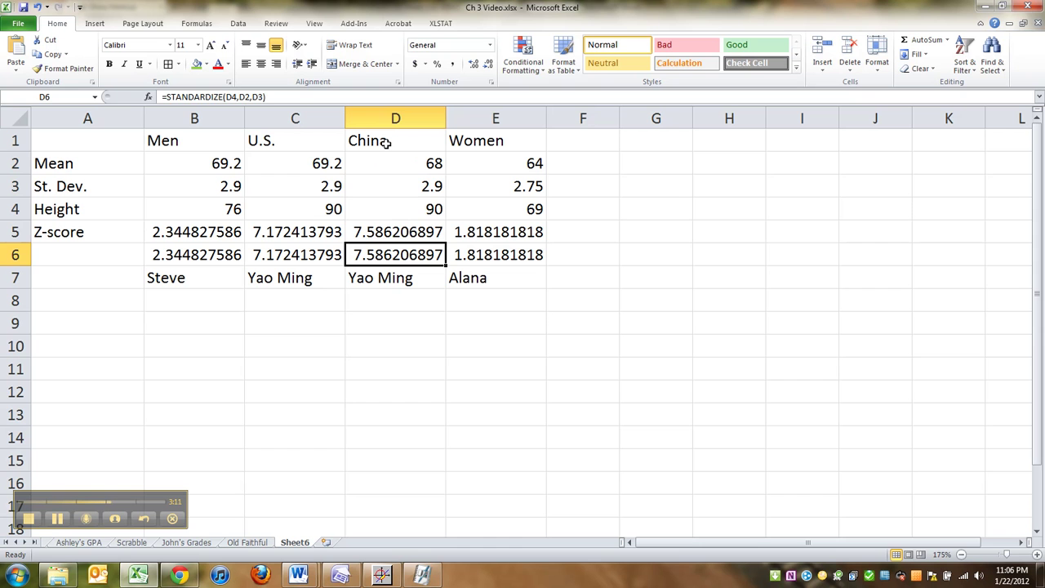
{"action": "key", "text": "Up"}
{"action": "key", "text": "Up"}
{"action": "key", "text": "Up"}
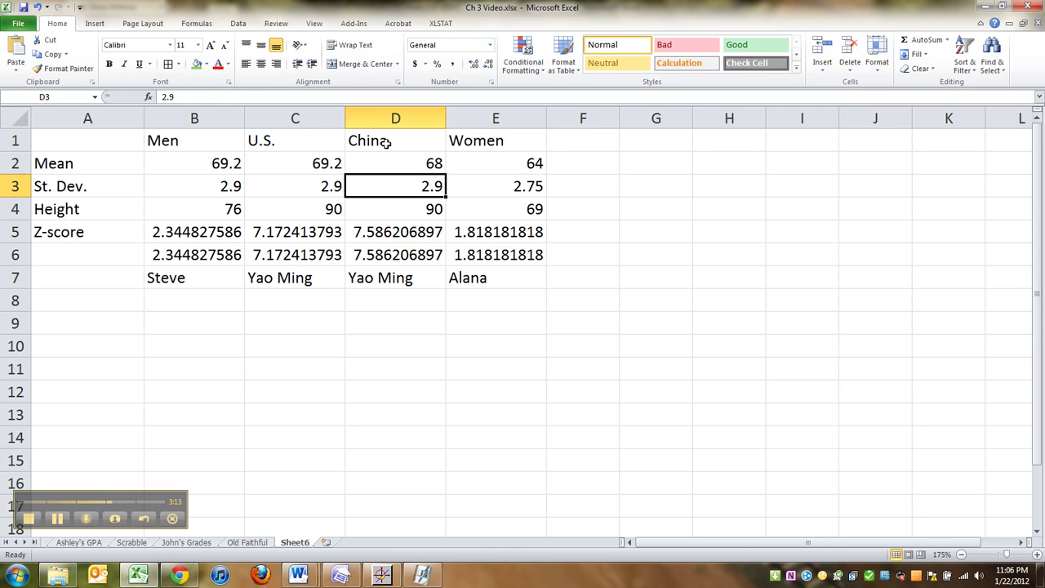
{"action": "type", "text": "2.7"}
{"action": "key", "text": "Down"}
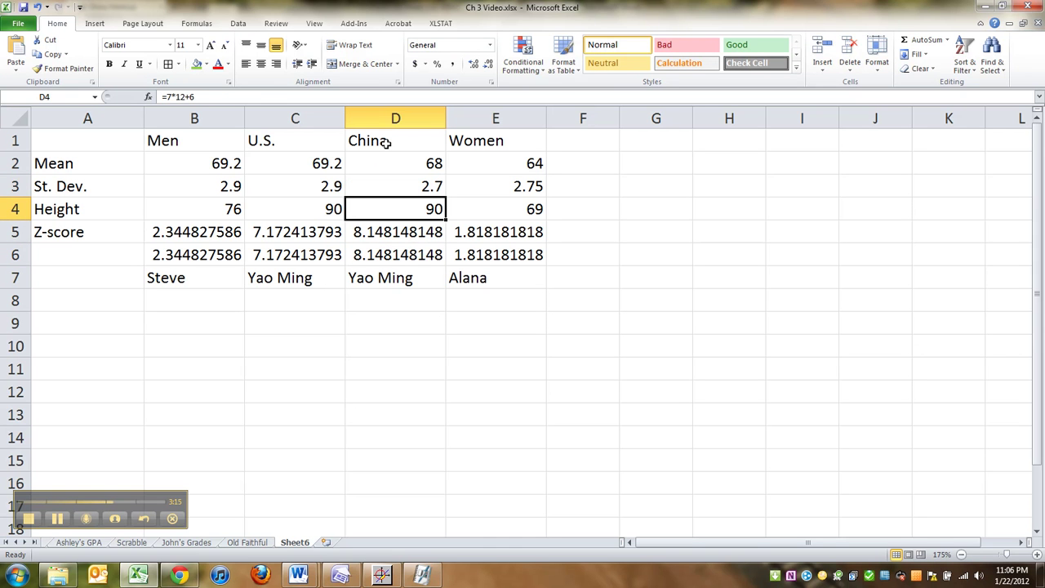
Check that both China z-score formulas give 8.148148148.
{"action": "key", "text": "Down"}
{"action": "key", "text": "Down"}
{"action": "key", "text": "Up"}
{"action": "key", "text": "Down"}
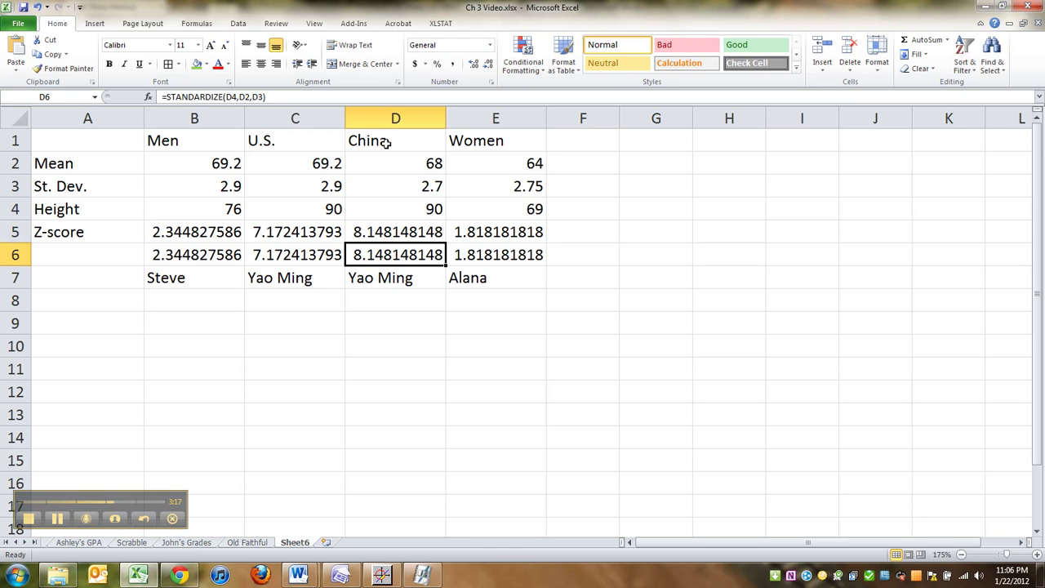
{"action": "key", "text": "Up"}
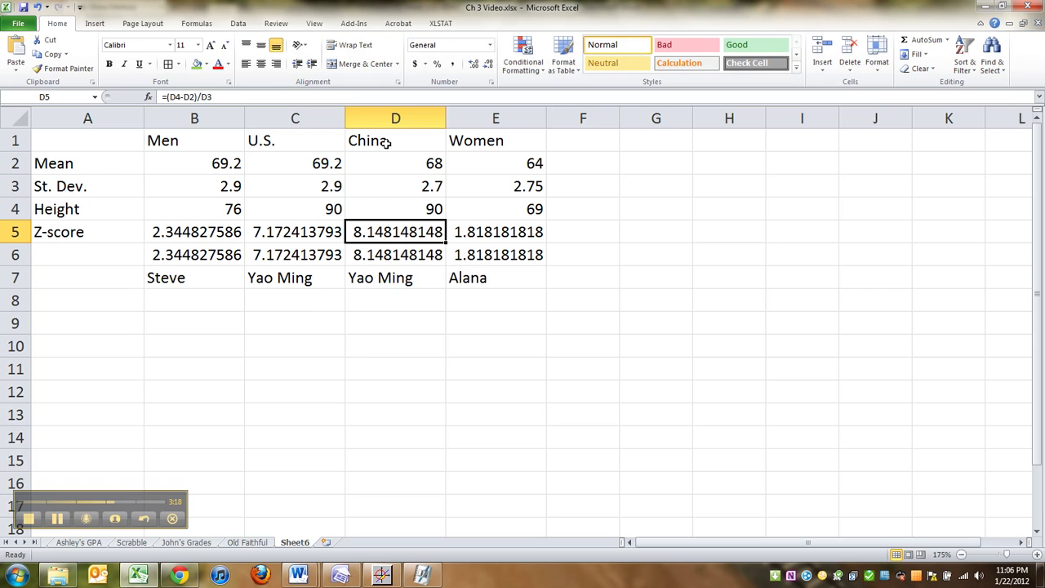
{"action": "left_click", "coordinate": [982, 6]}
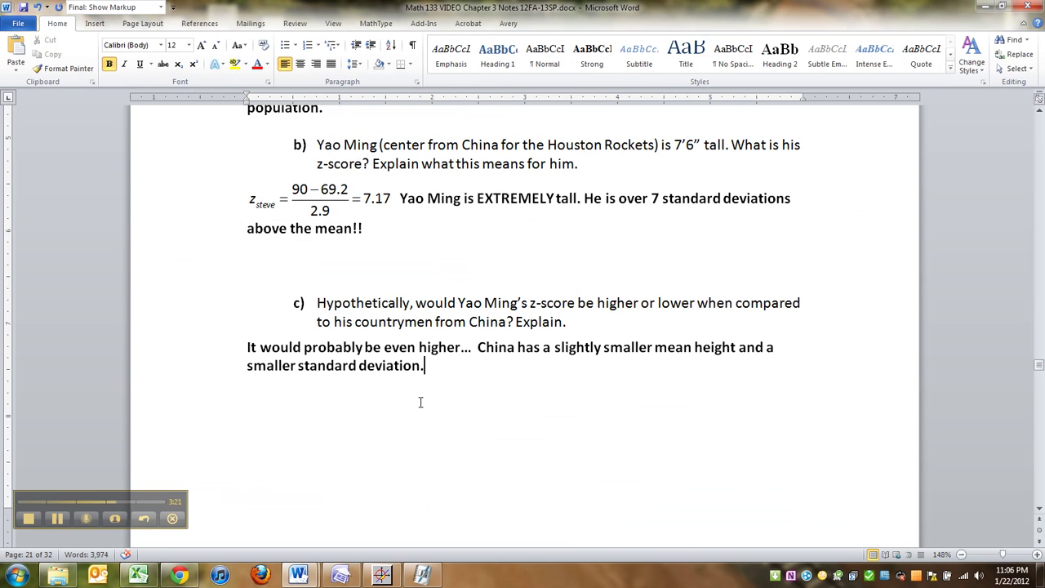
Add a blank line under the part c) answer and change the part b) subscript from steve to yao.
{"action": "left_click", "coordinate": [306, 365]}
{"action": "key", "text": "Return"}
{"action": "double_click", "coordinate": [294, 202]}
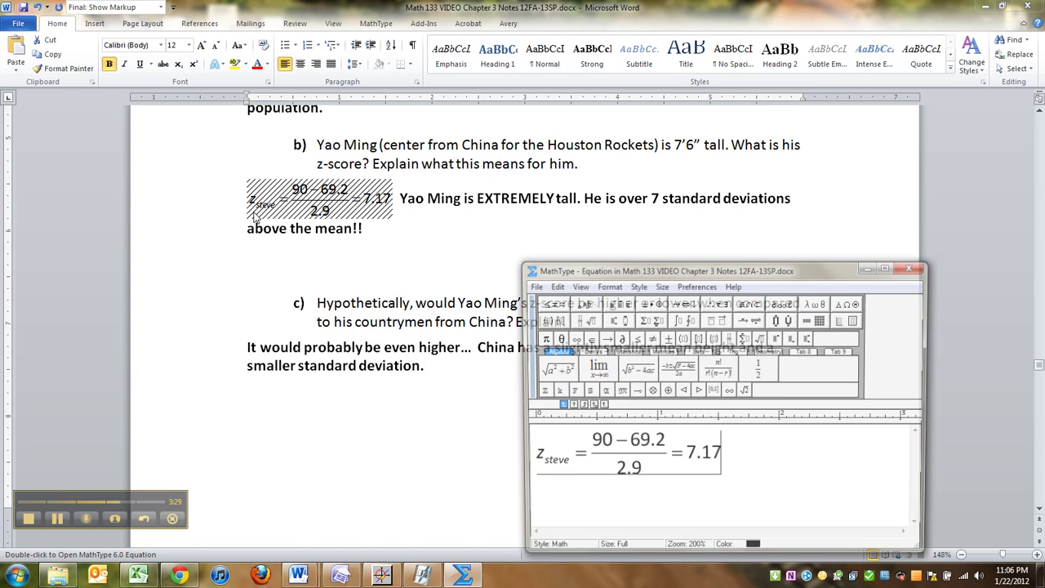
{"action": "left_click_drag", "start_coordinate": [538, 463], "coordinate": [567, 468]}
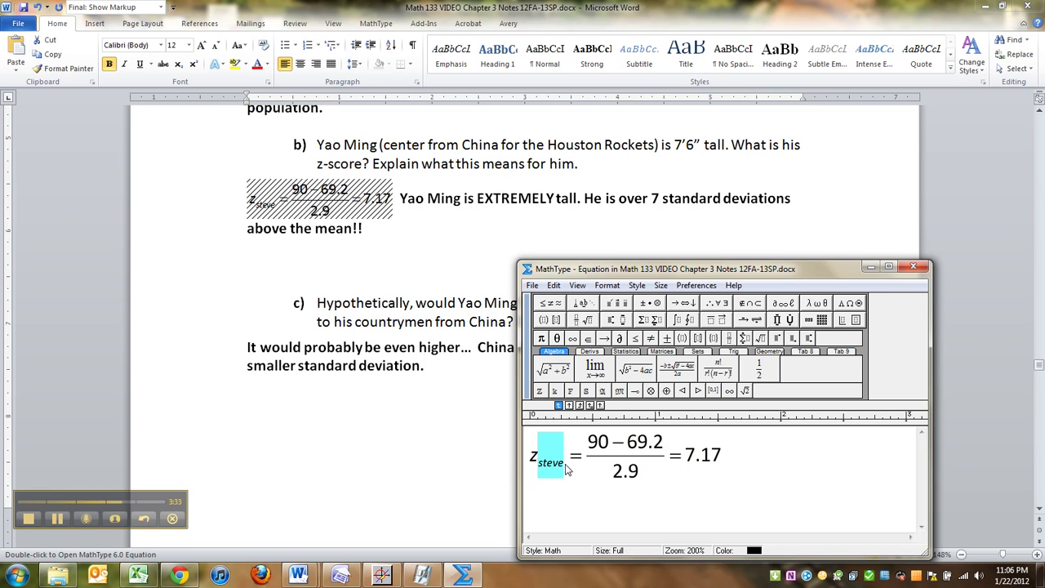
{"action": "type", "text": "Yao"}
{"action": "key", "text": "BackSpace"}
{"action": "key", "text": "BackSpace"}
{"action": "key", "text": "BackSpace"}
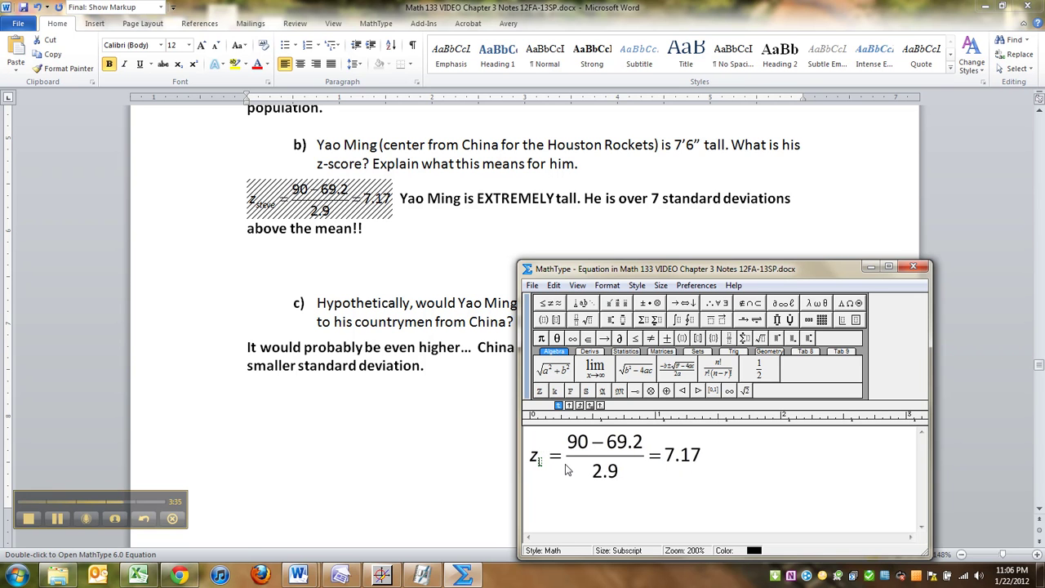
{"action": "type", "text": "yao"}
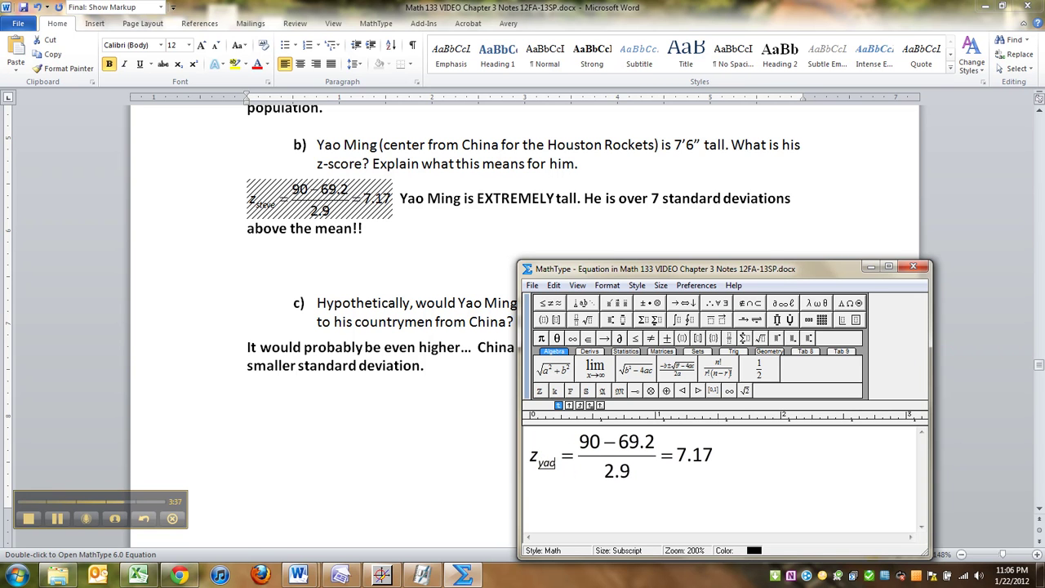
{"action": "key", "text": "ctrl+F4"}
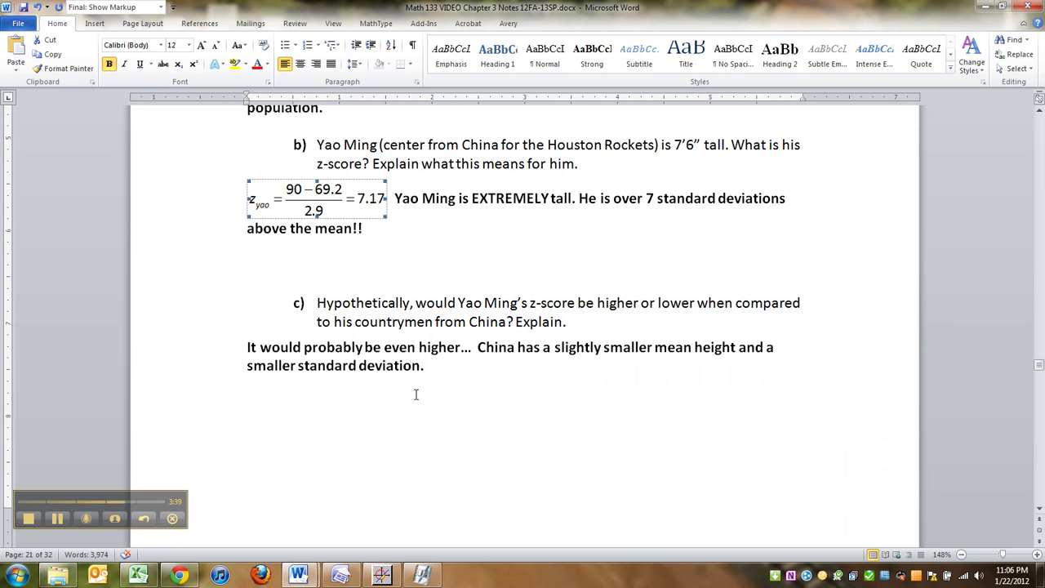
Paste a copy of the z_yao equation on the new line below the part c) answer.
{"action": "left_click", "coordinate": [415, 395]}
{"action": "key", "text": "ctrl+v"}
{"action": "double_click", "coordinate": [298, 404]}
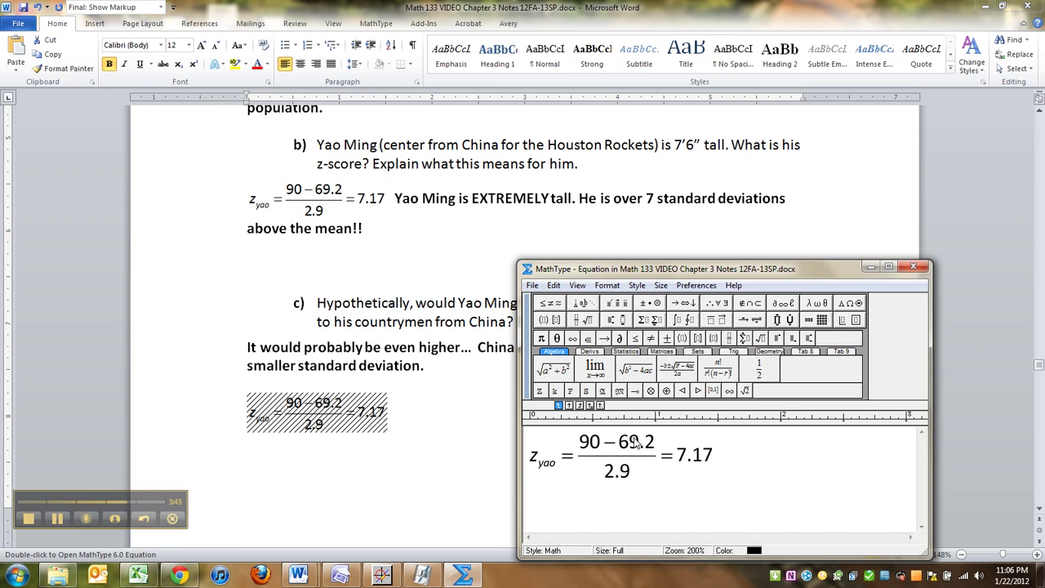
Change the copied equation's mean from 69.2 to 68 and denominator from 2.9 to 2.7.
{"action": "left_click", "coordinate": [626, 442]}
{"action": "type", "text": "8"}
{"action": "key", "text": "Delete"}
{"action": "key", "text": "Delete"}
{"action": "key", "text": "Delete"}
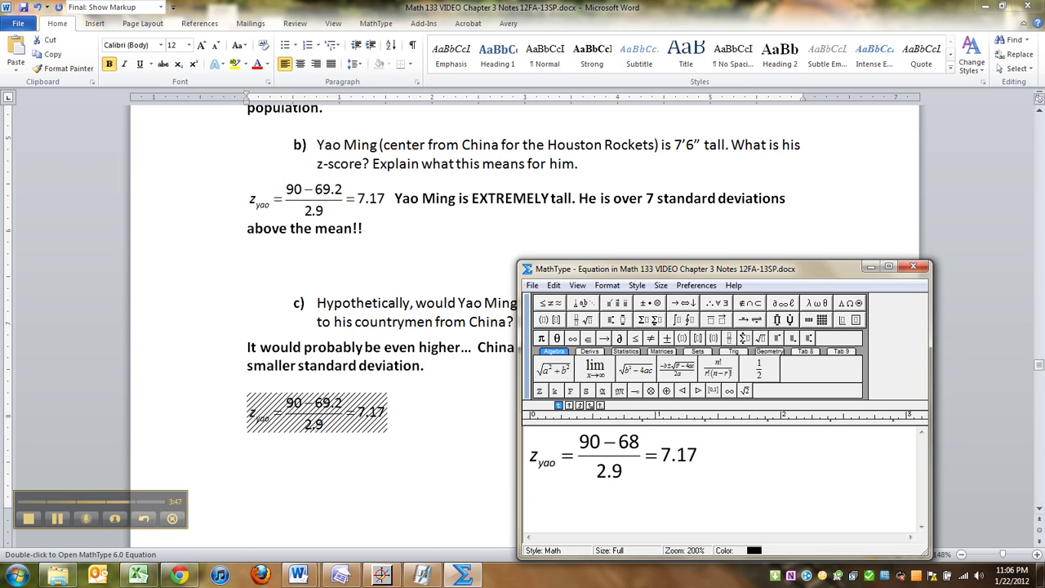
{"action": "key", "text": "Tab"}
{"action": "key", "text": "BackSpace"}
{"action": "type", "text": "7"}
{"action": "key", "text": "Right"}
{"action": "key", "text": "Right"}
{"action": "key", "text": "Right"}
{"action": "key", "text": "Right"}
{"action": "key", "text": "Right"}
{"action": "key", "text": "Right"}
Replace the result 7.17 with 8.148, checked against the spreadsheet.
{"action": "key", "text": "BackSpace"}
{"action": "key", "text": "BackSpace"}
{"action": "key", "text": "BackSpace"}
{"action": "key", "text": "BackSpace"}
{"action": "type", "text": "8."}
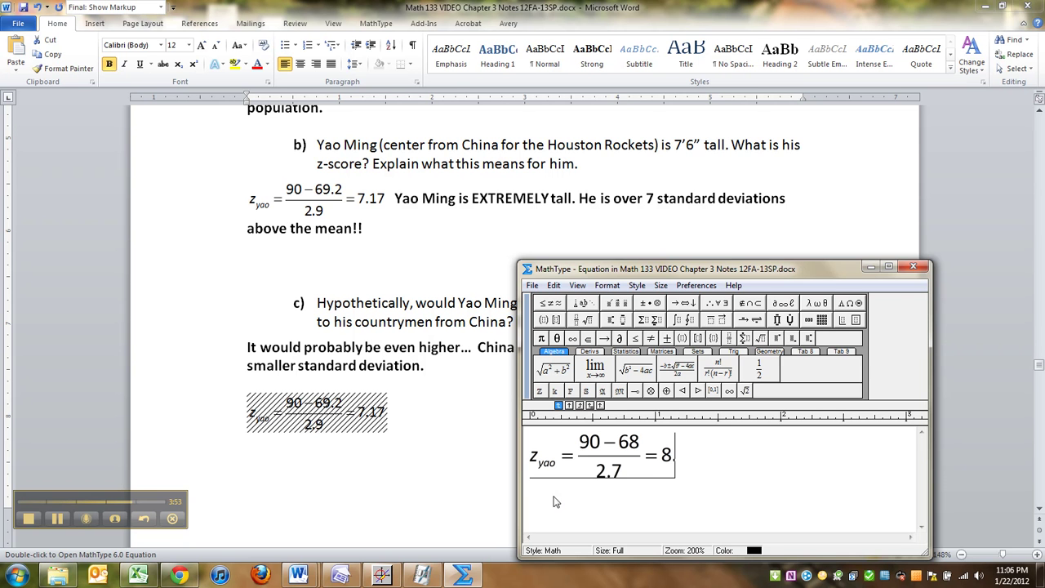
{"action": "left_click", "coordinate": [139, 575]}
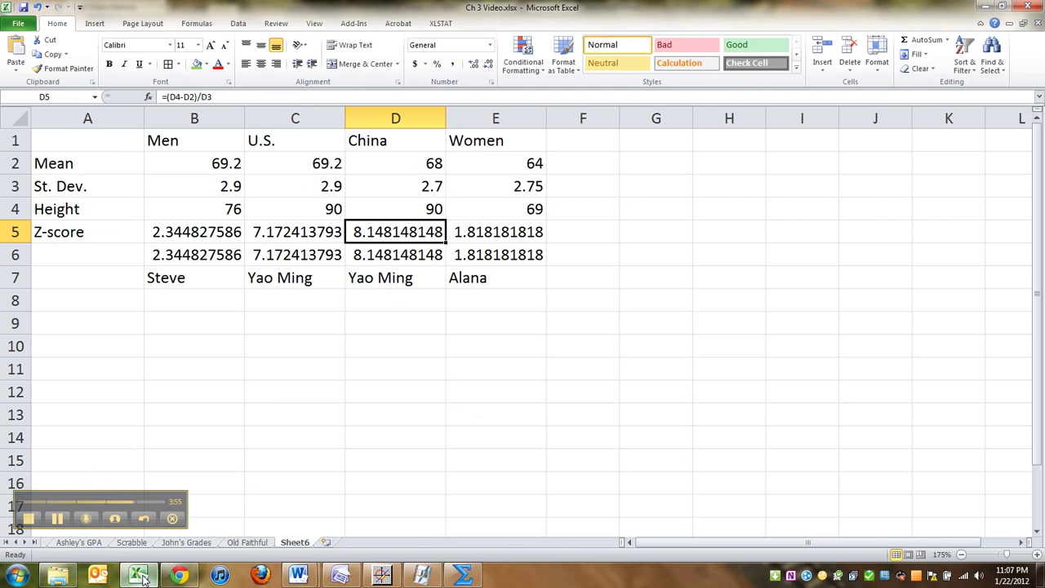
{"action": "left_click", "coordinate": [141, 575]}
{"action": "type", "text": "1"}
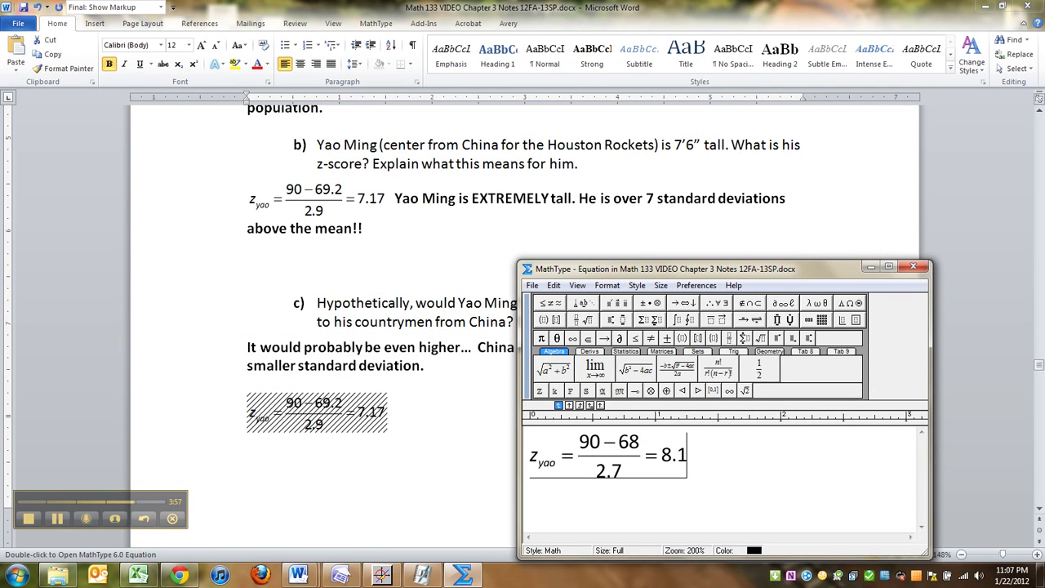
{"action": "type", "text": "48"}
{"action": "key", "text": "ctrl+F4"}
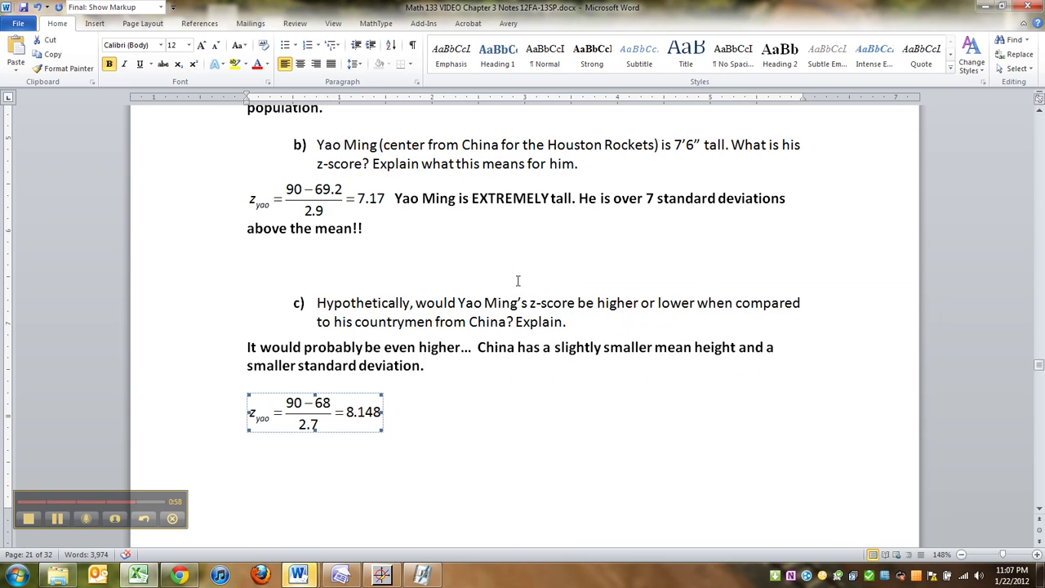
Add 'For example, if the mean was 68 for men in China and the standard deviation was 2.7:' before the equation.
{"action": "left_click", "coordinate": [433, 387]}
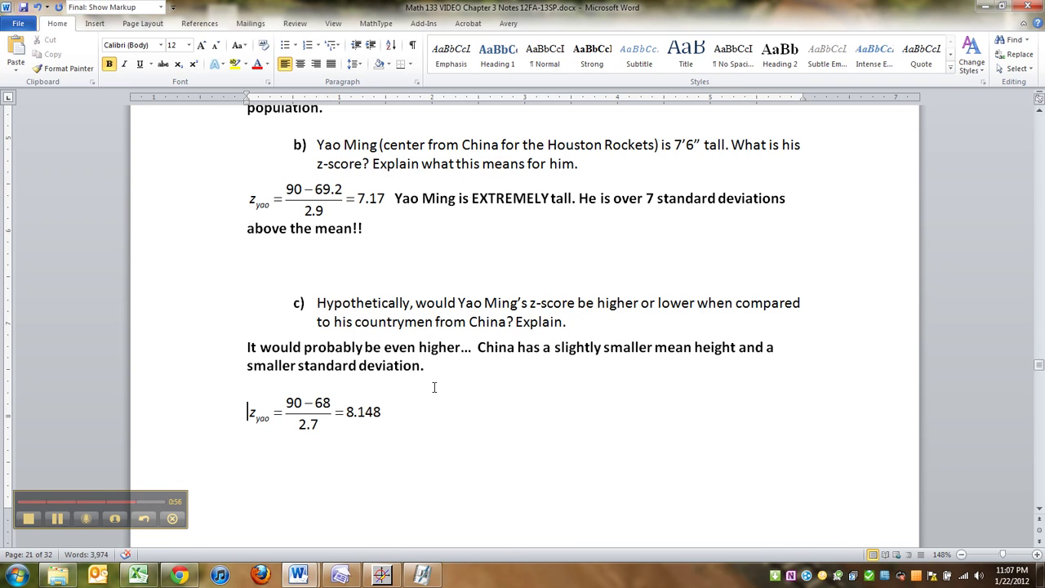
{"action": "type", "text": "For example, "}
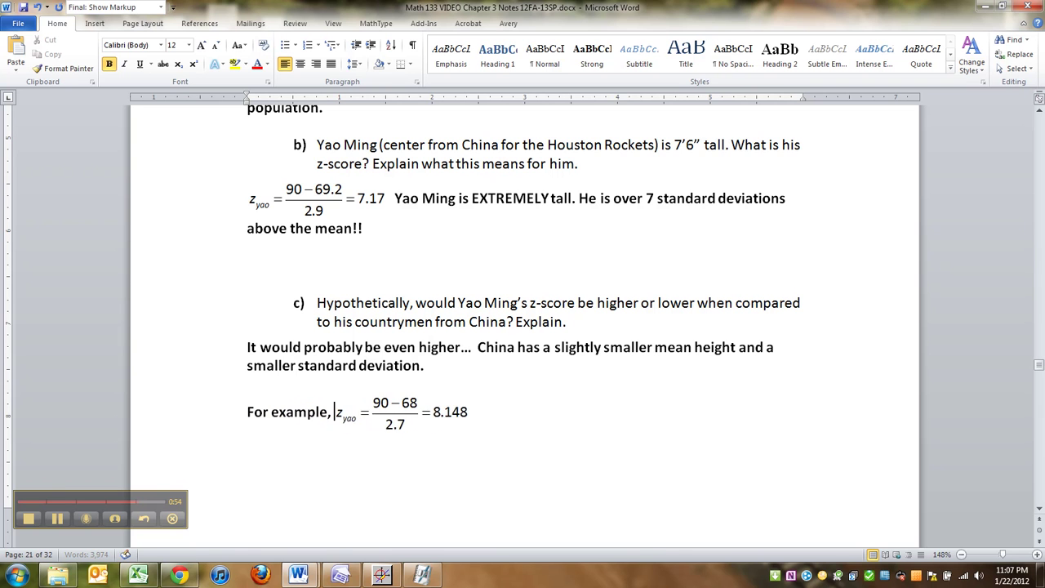
{"action": "type", "text": "if the "}
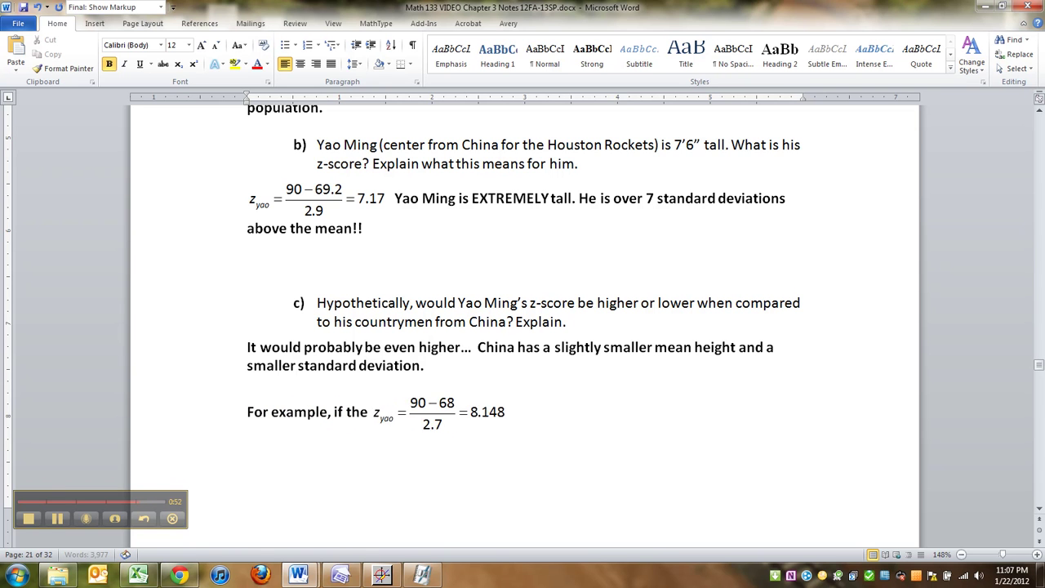
{"action": "type", "text": "mean was 68 "}
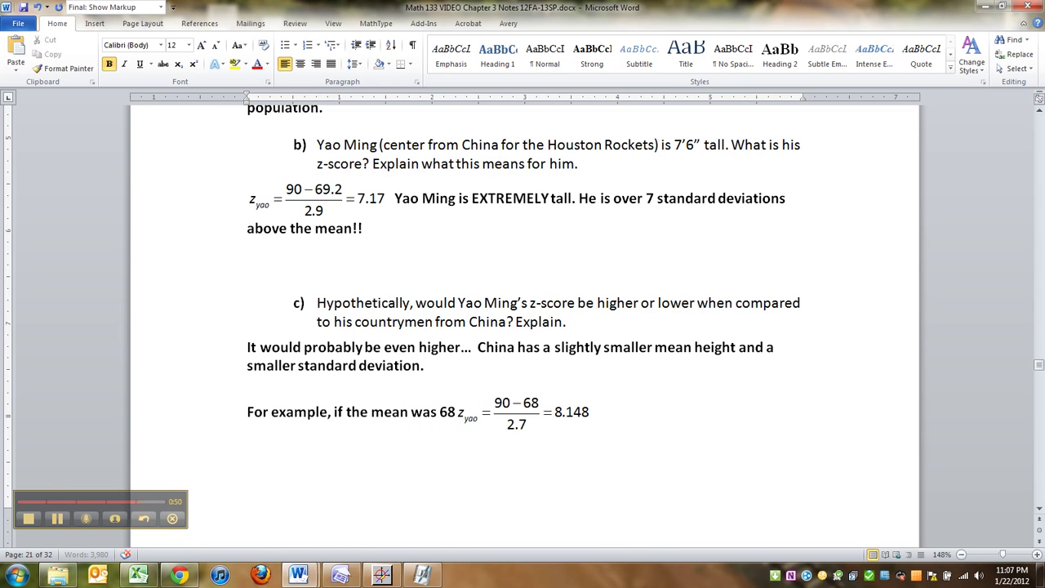
{"action": "type", "text": "for"}
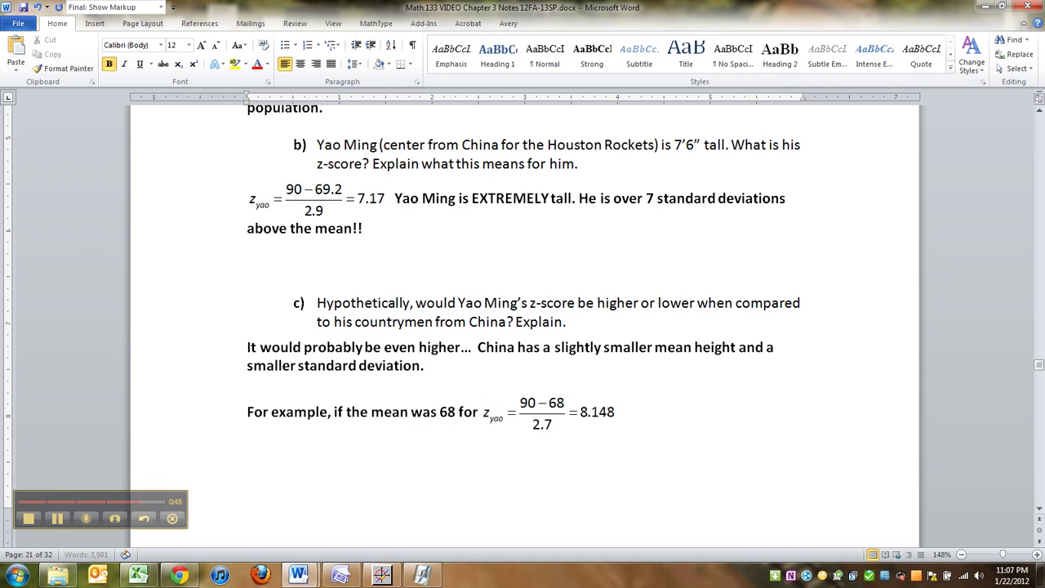
{"action": "type", "text": " men in china"}
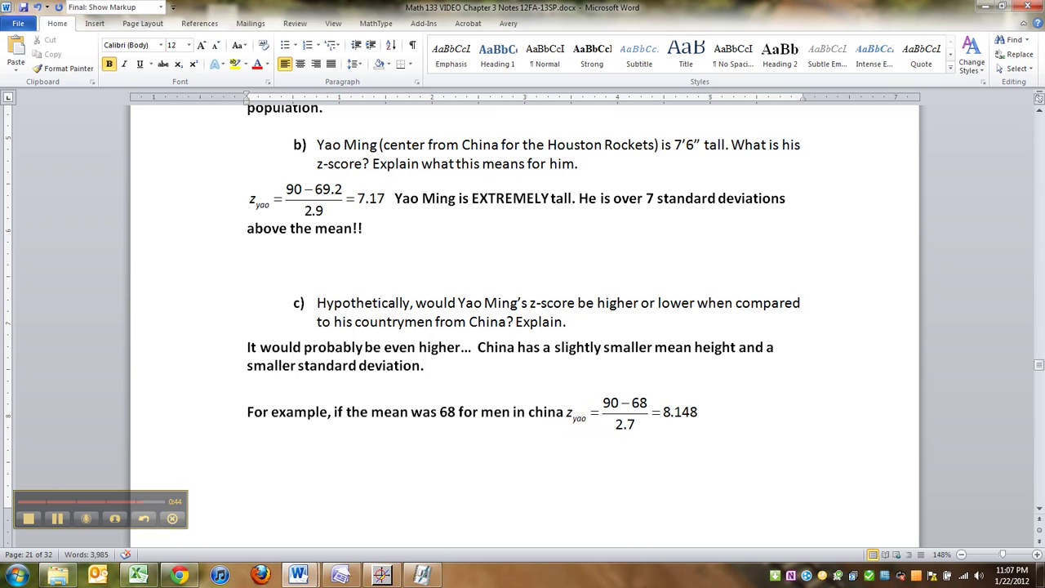
{"action": "type", "text": " and the"}
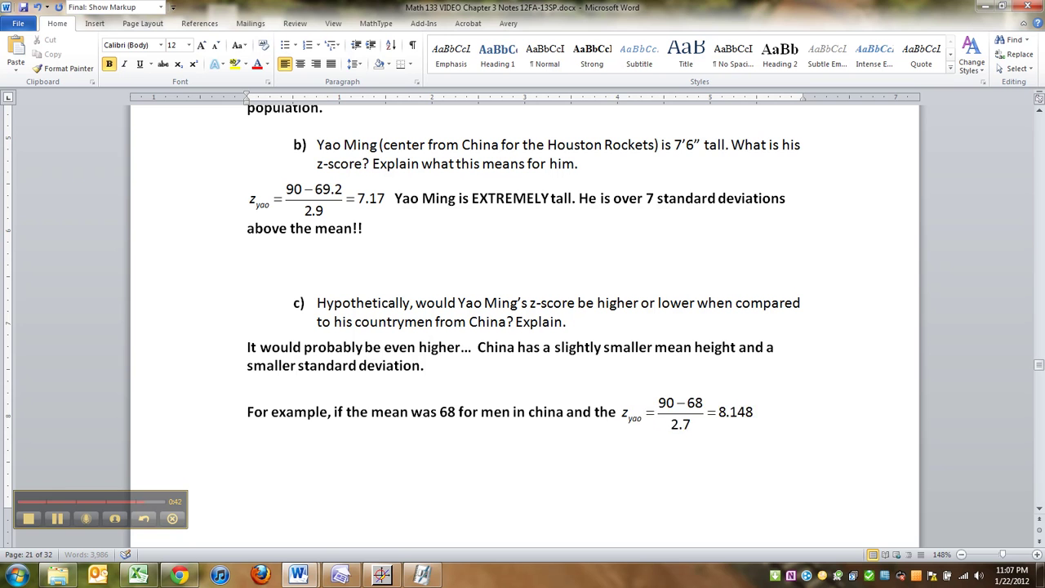
{"action": "type", "text": " standard deviatio"}
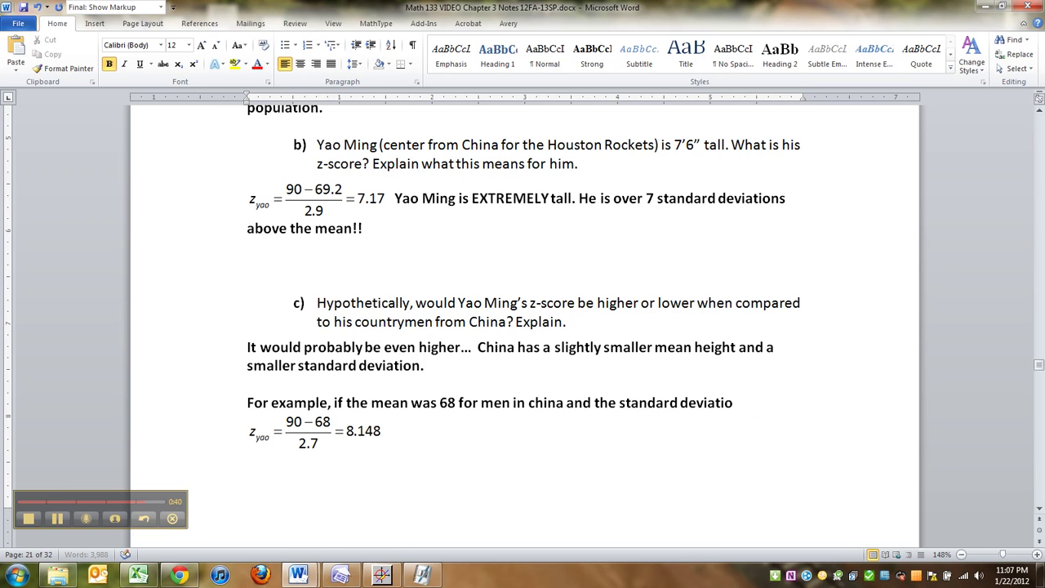
{"action": "type", "text": "n was 2.7,"}
{"action": "key", "text": "BackSpace"}
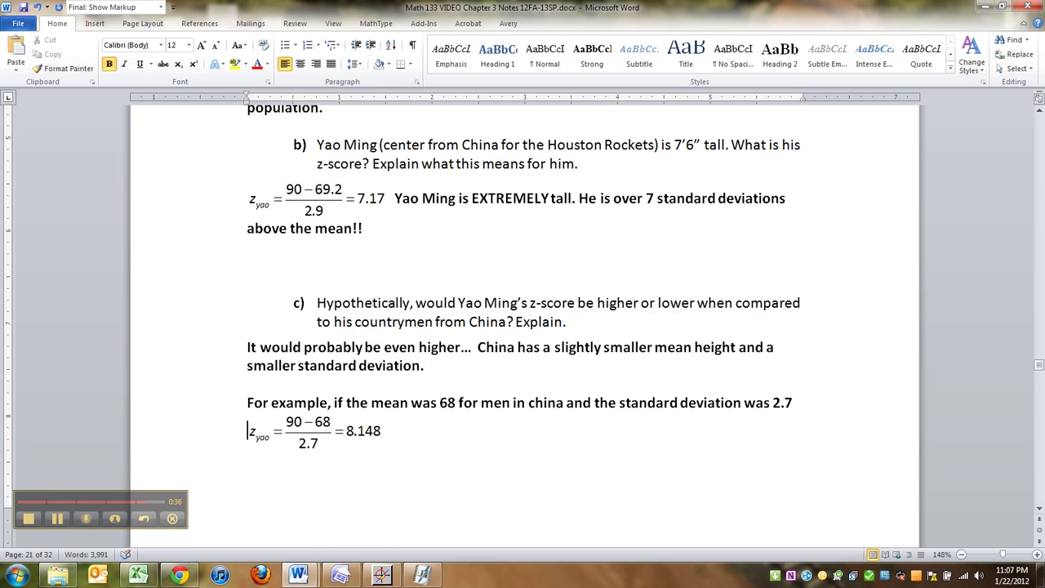
{"action": "type", "text": ":"}
{"action": "type", "text": "C"}
{"action": "key", "text": "Down"}
Delete the blank lines left above the Objective 2 heading.
{"action": "scroll", "coordinate": [457, 381], "scroll_direction": "down", "scroll_amount": 3}
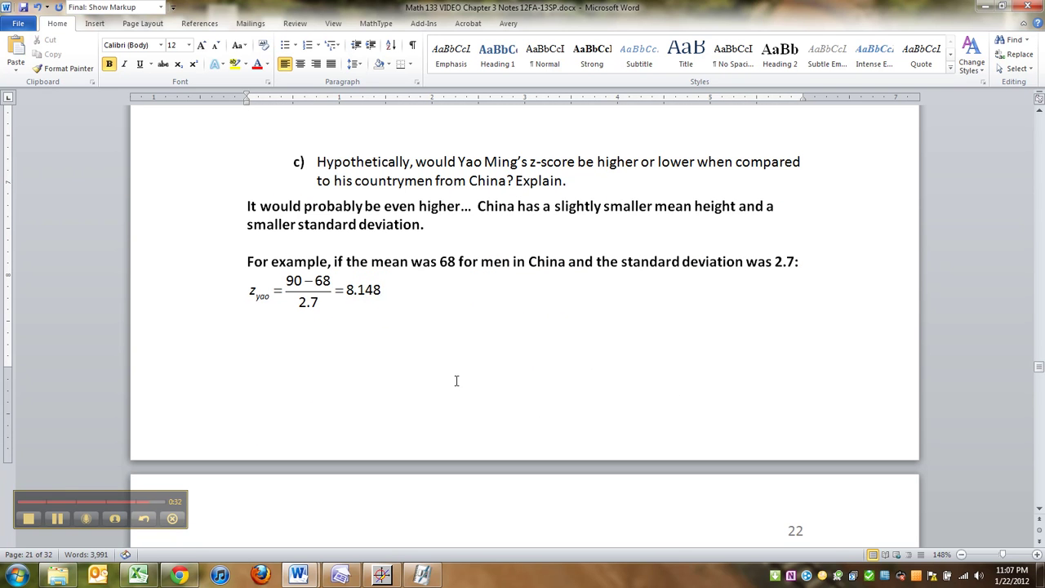
{"action": "left_click", "coordinate": [349, 364]}
{"action": "key", "text": "Delete"}
Insert a page break before 'Objective 2: Interpret Percentiles' so it begins page 22.
{"action": "left_click", "coordinate": [349, 364]}
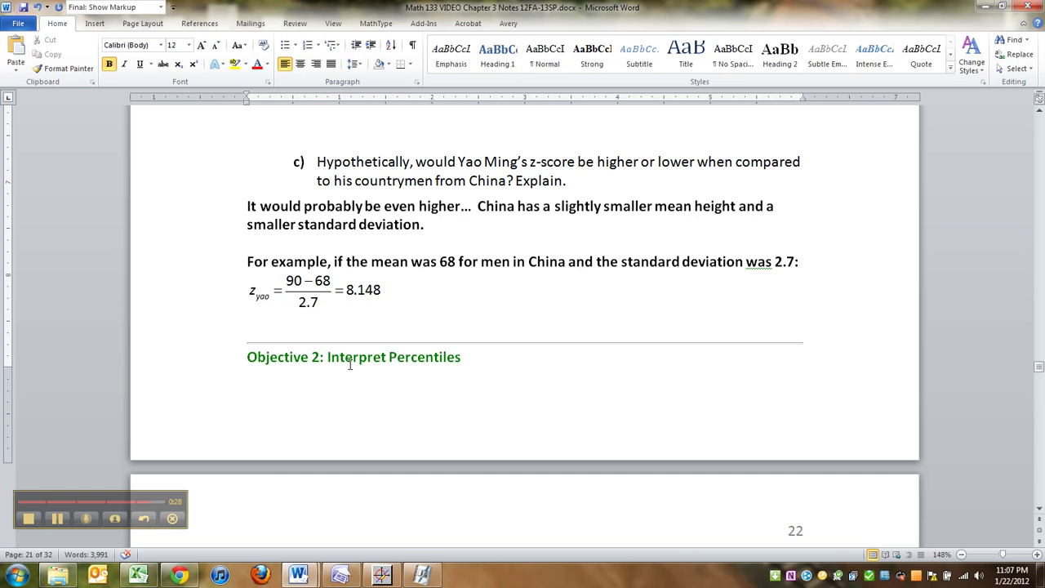
{"action": "key", "text": "Up"}
{"action": "key", "text": "Down"}
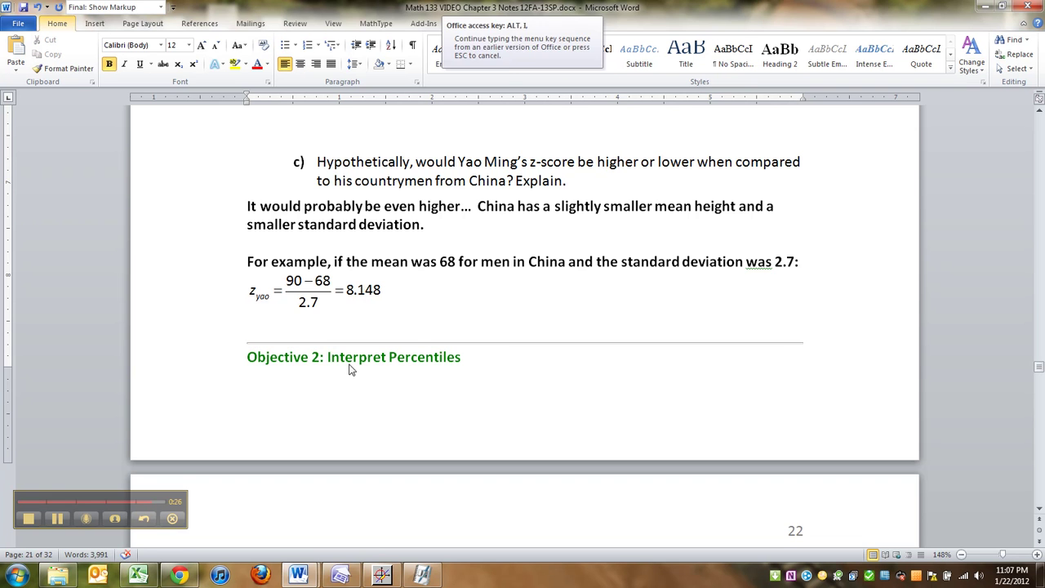
{"action": "key", "text": "ctrl+Return"}
{"action": "scroll", "coordinate": [349, 365], "scroll_direction": "down", "scroll_amount": 7}
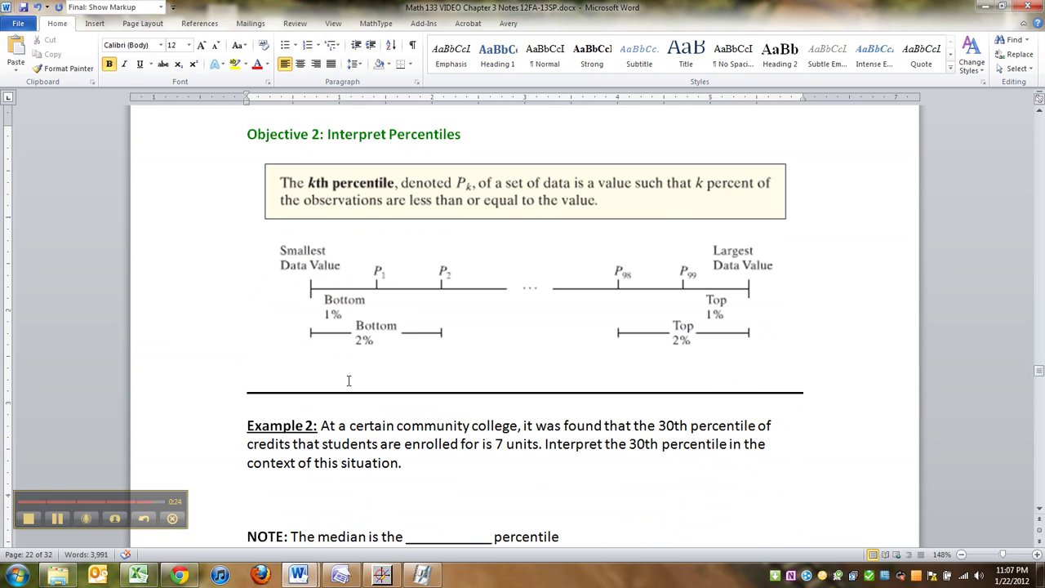
{"action": "scroll", "coordinate": [413, 371], "scroll_direction": "up", "scroll_amount": 2}
{"action": "scroll", "coordinate": [411, 370], "scroll_direction": "down", "scroll_amount": 3}
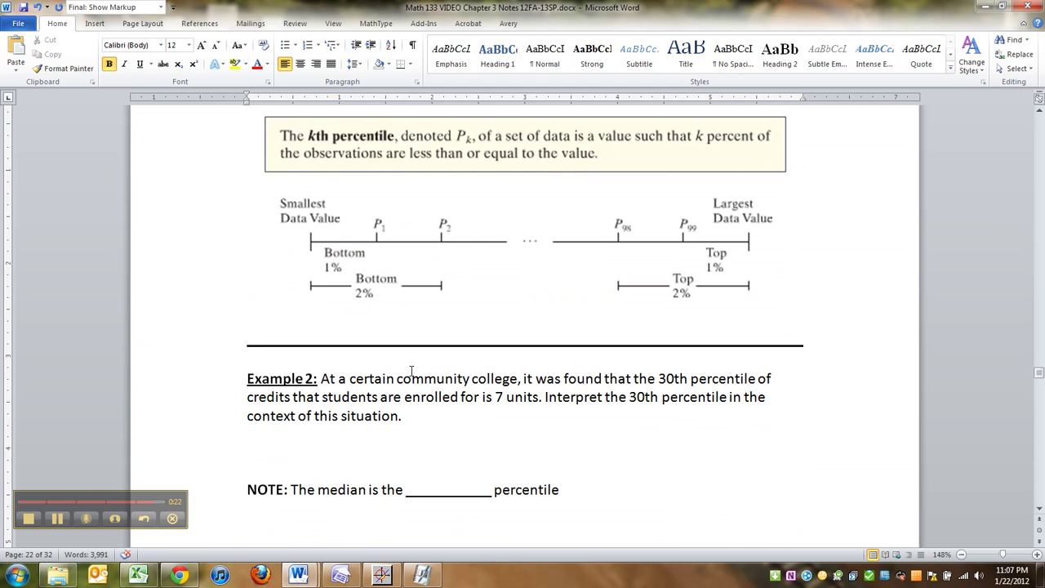
{"action": "scroll", "coordinate": [412, 372], "scroll_direction": "up", "scroll_amount": 3}
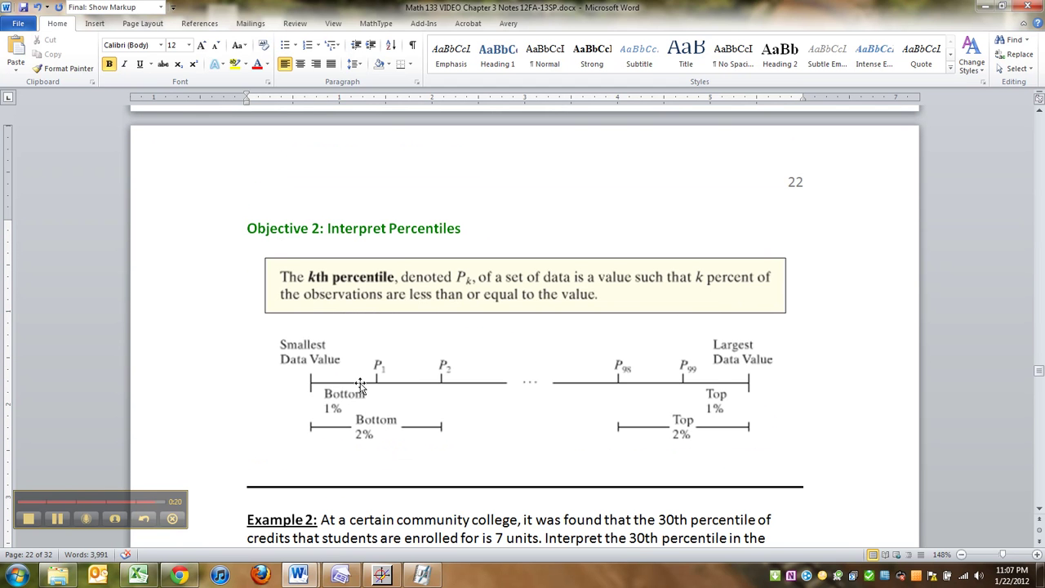
{"action": "scroll", "coordinate": [382, 411], "scroll_direction": "down", "scroll_amount": 1}
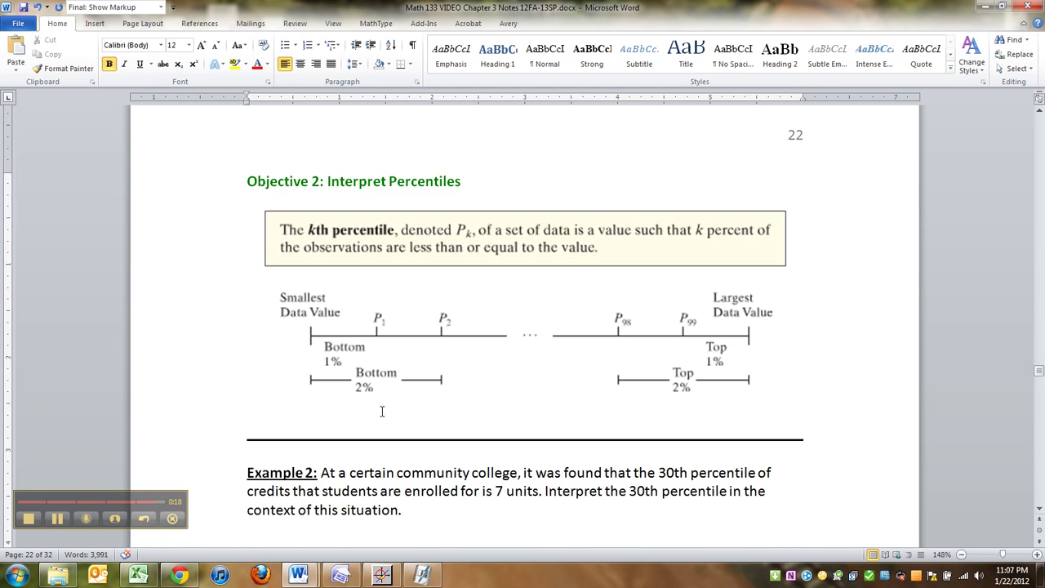